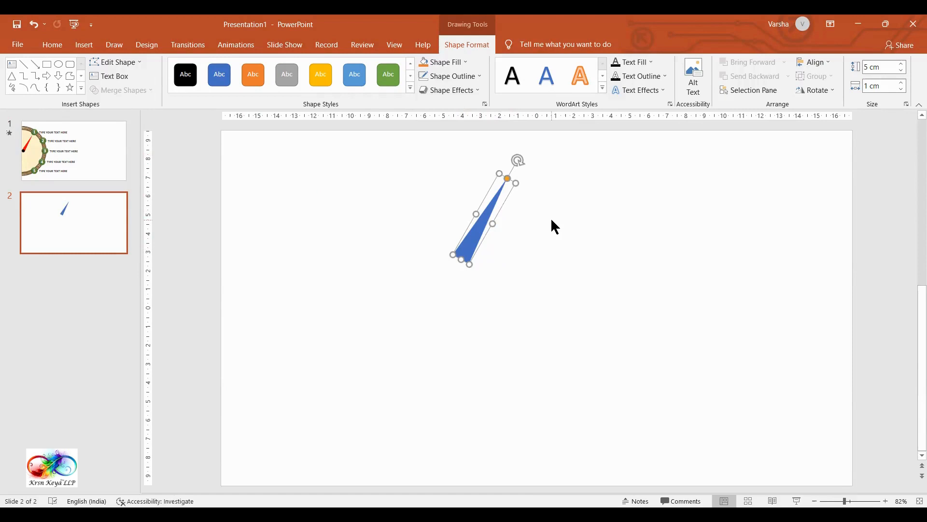
# Step: Undo the triangle's rotation and place a vertically flipped duplicate of it beside the original
pyautogui.hotkey('ctrl', 'z')
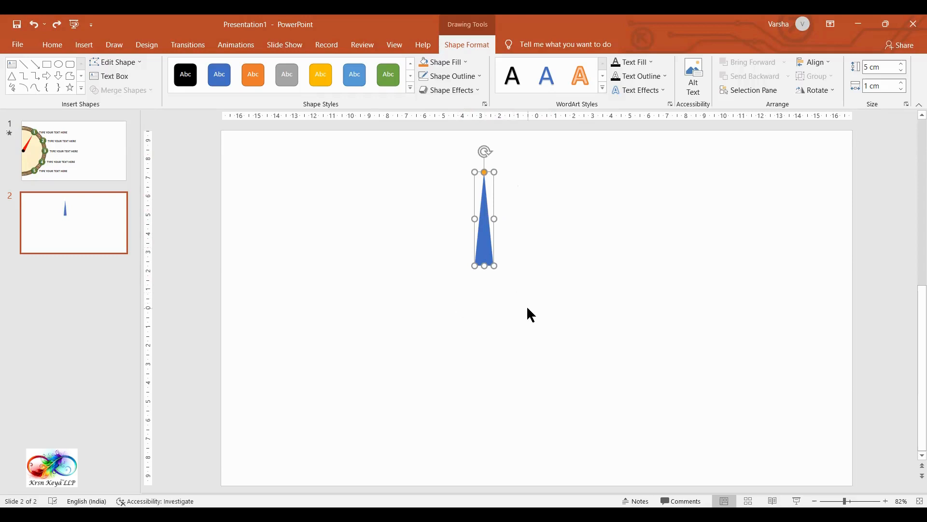
pyautogui.hotkey('ctrl', 'd')
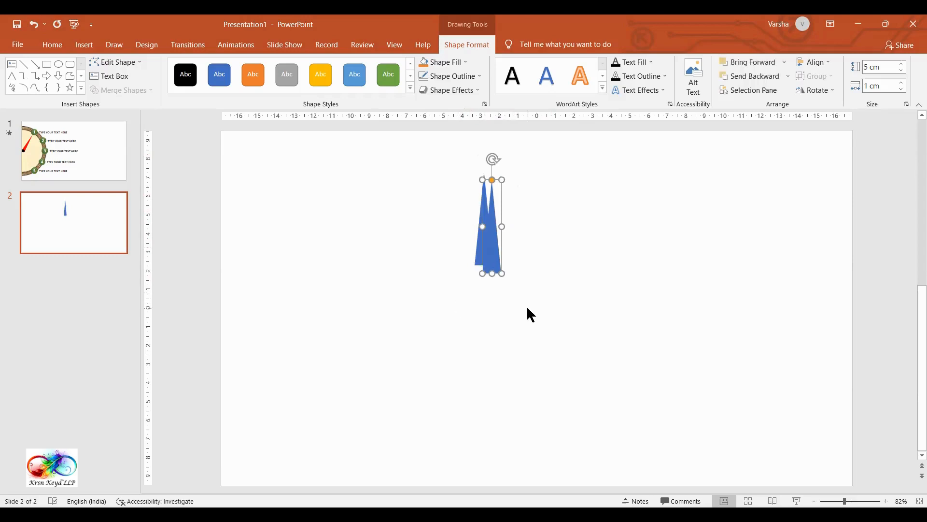
pyautogui.moveTo(494, 251); pyautogui.dragTo(546, 244)
pyautogui.click(564, 252)
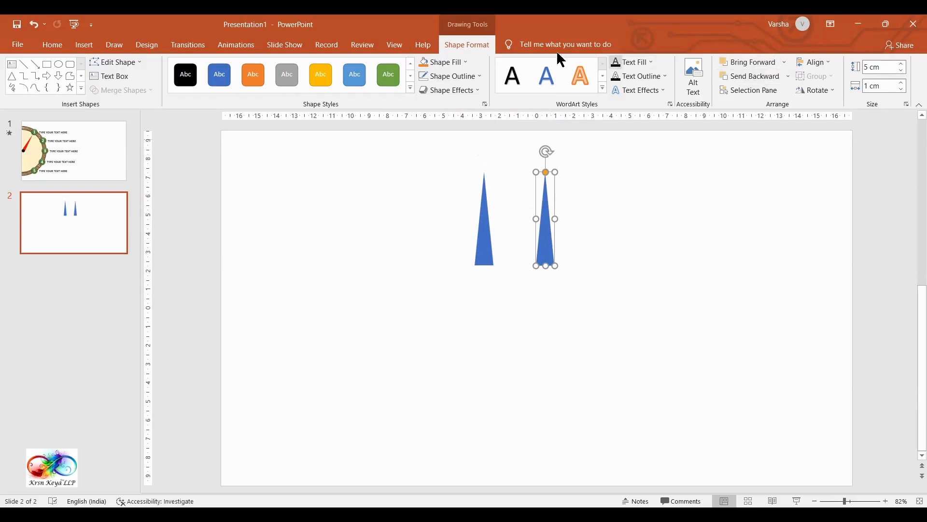
pyautogui.click(818, 91)
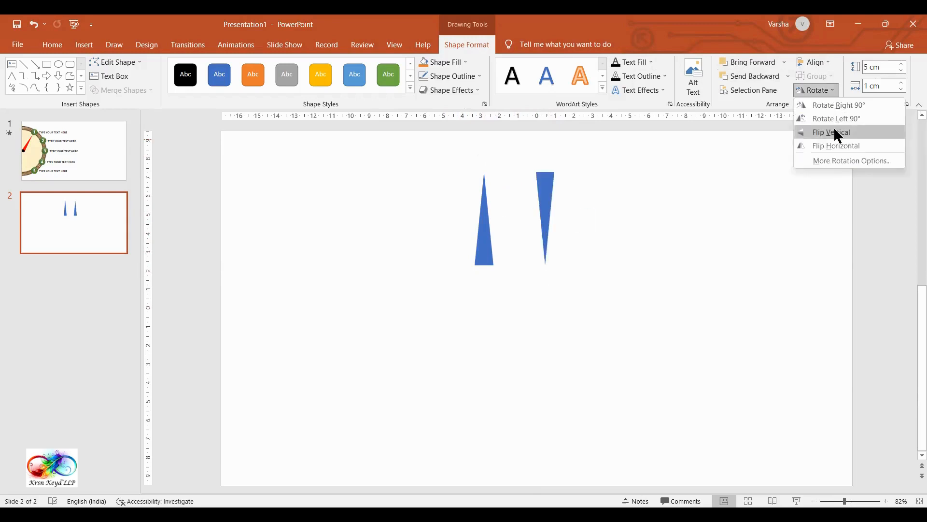
pyautogui.click(837, 131)
# Step: Fill the original upright triangle with the standard red colour
pyautogui.click(478, 239)
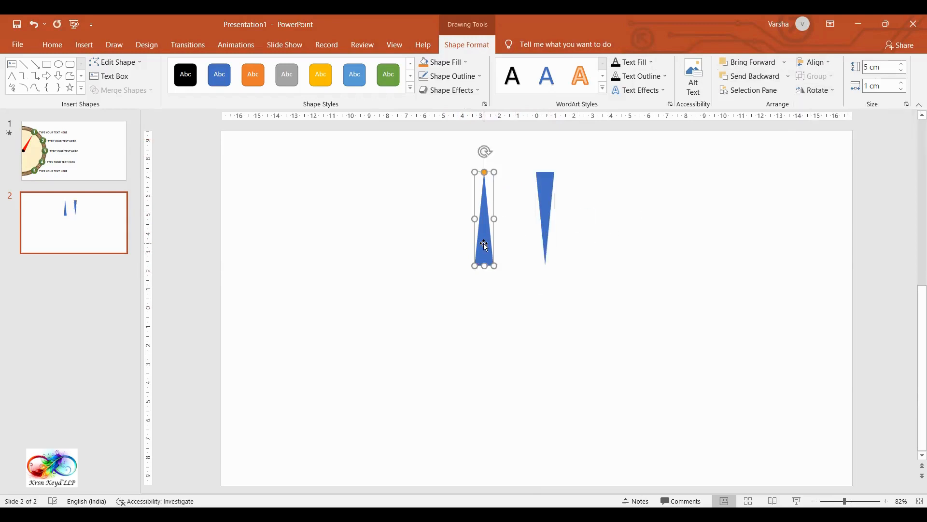
pyautogui.click(454, 62)
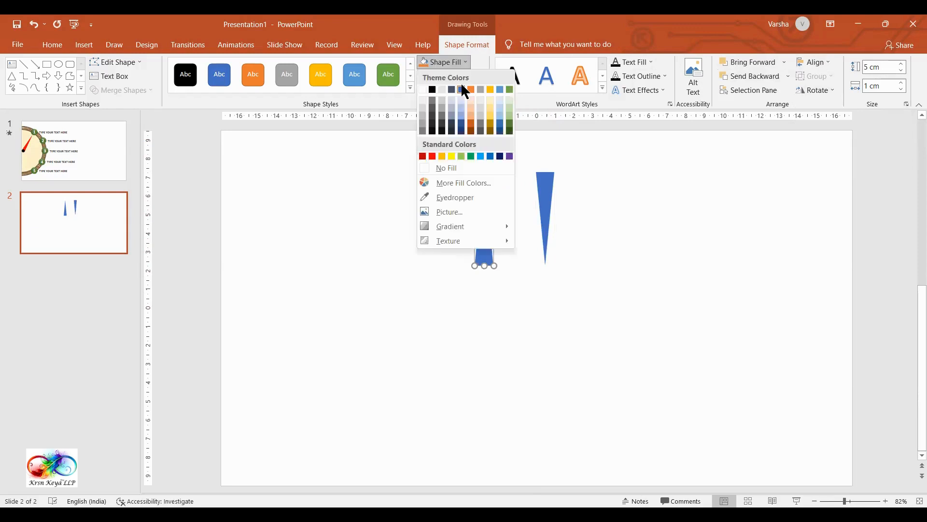
pyautogui.click(432, 156)
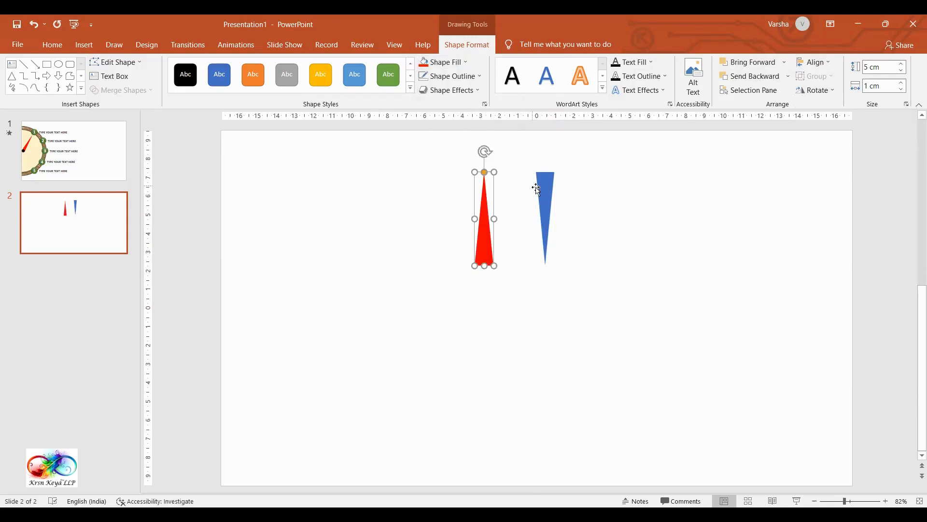
# Step: Move the flipped blue triangle directly beneath the red one so their bases meet edge to edge
pyautogui.keyDown('shift'); pyautogui.click(546, 189); pyautogui.keyUp('shift')
pyautogui.moveTo(545, 189); pyautogui.dragTo(486, 285)
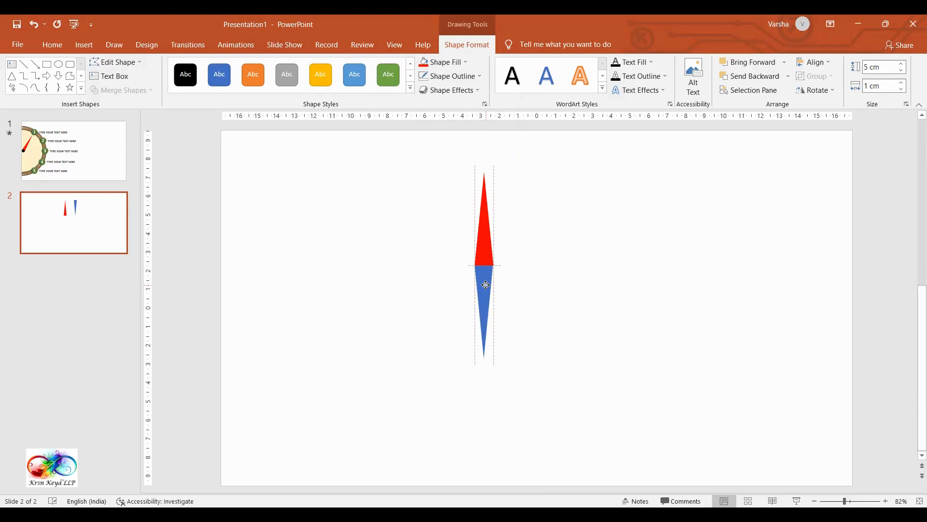
pyautogui.moveTo(486, 285); pyautogui.dragTo(486, 285)
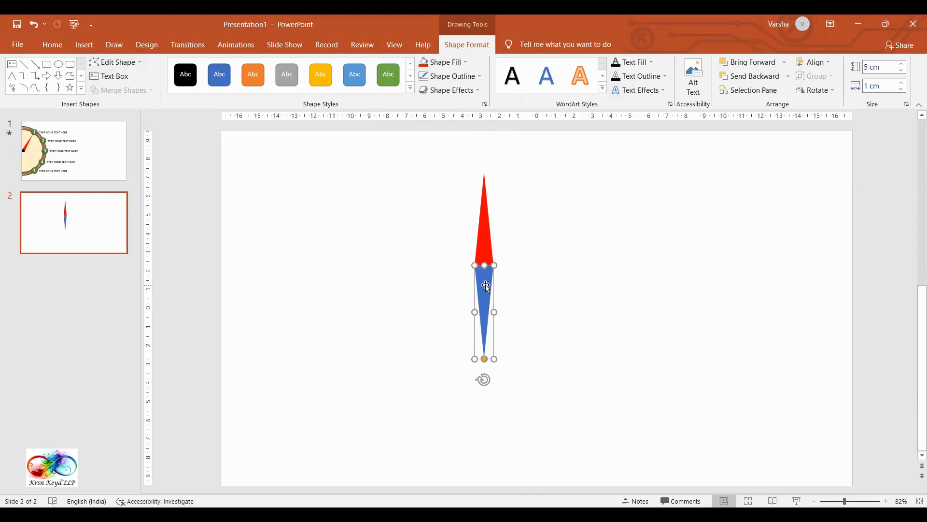
# Step: Remove the fill from the flipped lower triangle and group it with the red triangle
pyautogui.click(466, 68)
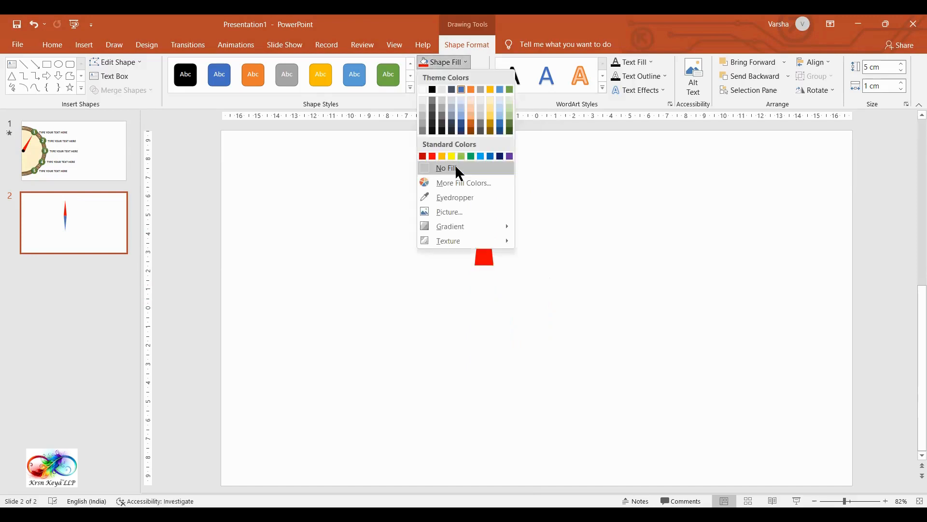
pyautogui.click(457, 168)
pyautogui.moveTo(416, 135); pyautogui.dragTo(596, 468)
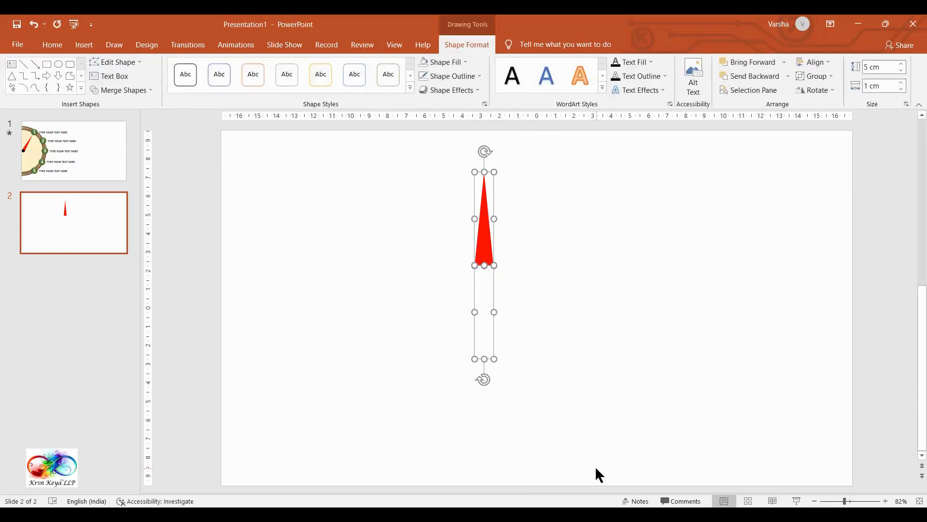
pyautogui.hotkey('ctrl', 'g')
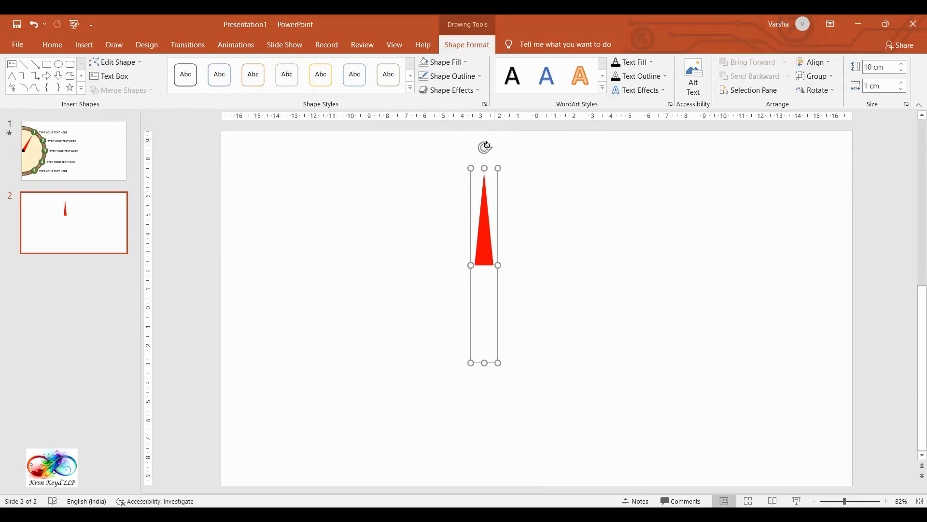
# Step: Rotate the grouped triangles slightly clockwise as a test and undo the rotation
pyautogui.moveTo(485, 147); pyautogui.dragTo(513, 151)
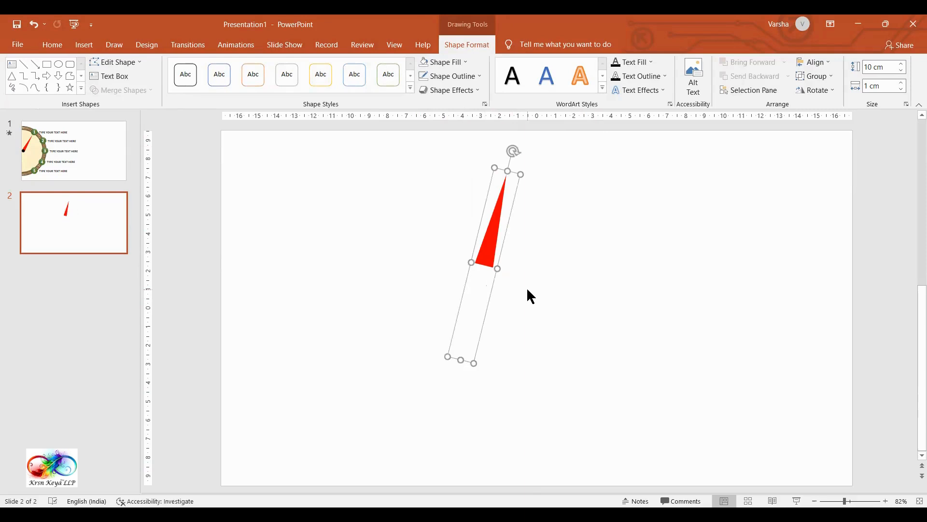
pyautogui.hotkey('ctrl', 'z')
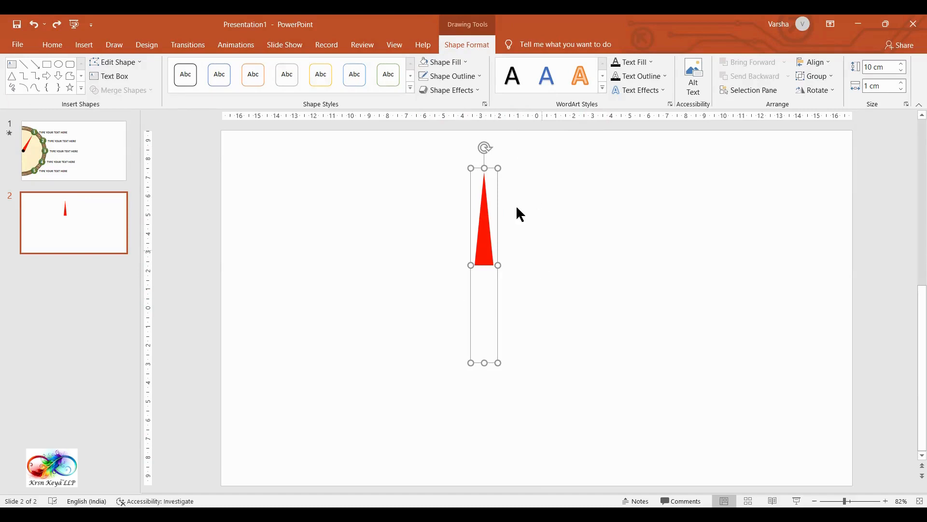
# Step: Draw an oval about 3.55 cm wide and 3.34 cm high beside the red triangle, without an outline
pyautogui.click(52, 44)
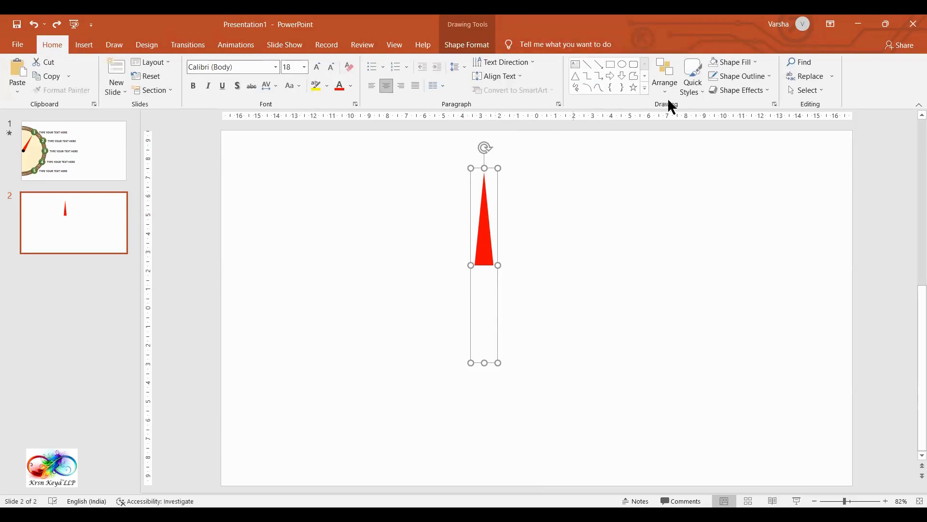
pyautogui.click(646, 88)
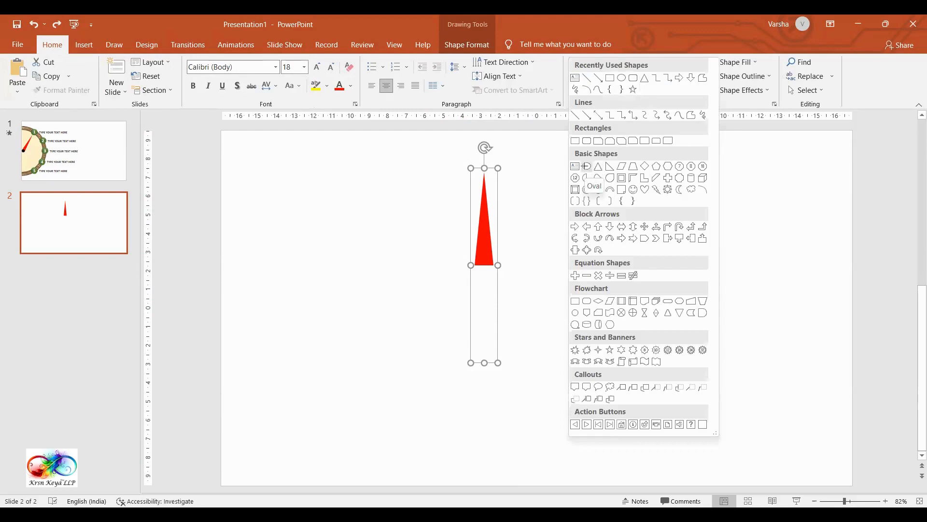
pyautogui.moveTo(561, 226); pyautogui.dragTo(627, 288)
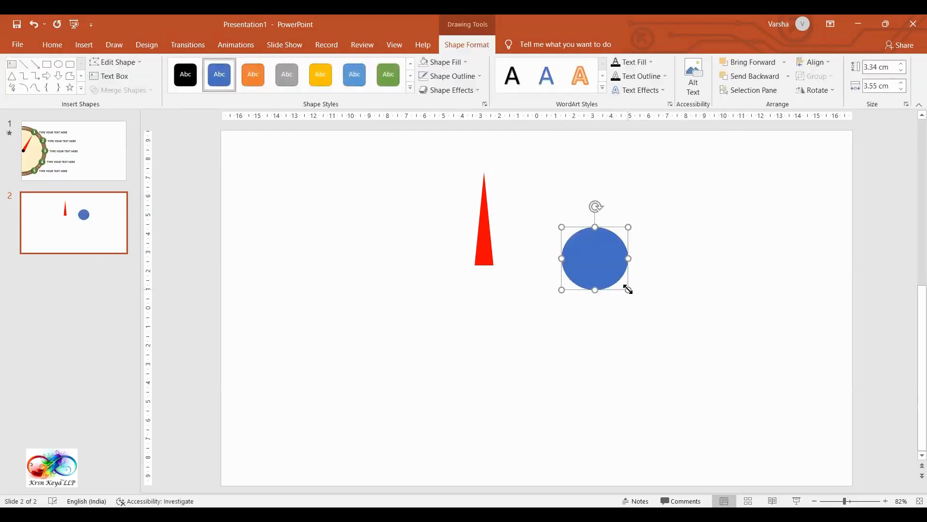
pyautogui.click(476, 73)
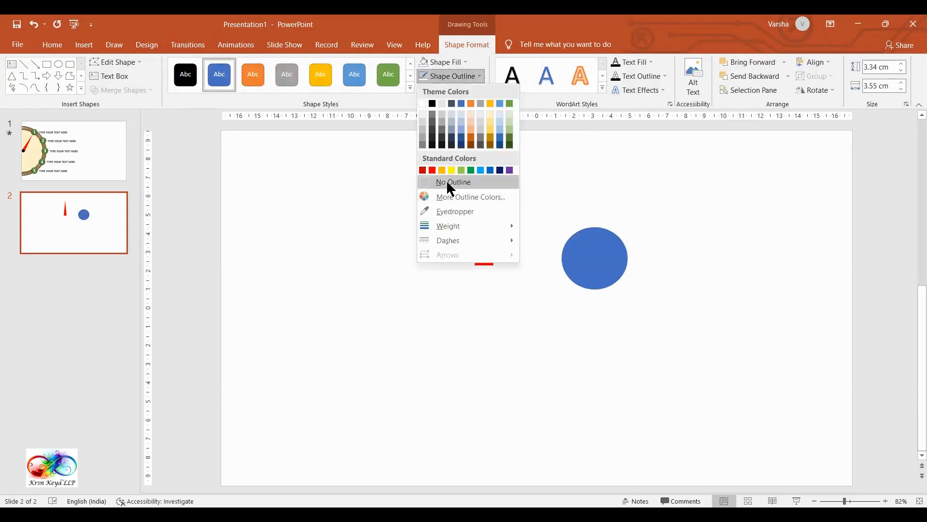
pyautogui.click(448, 183)
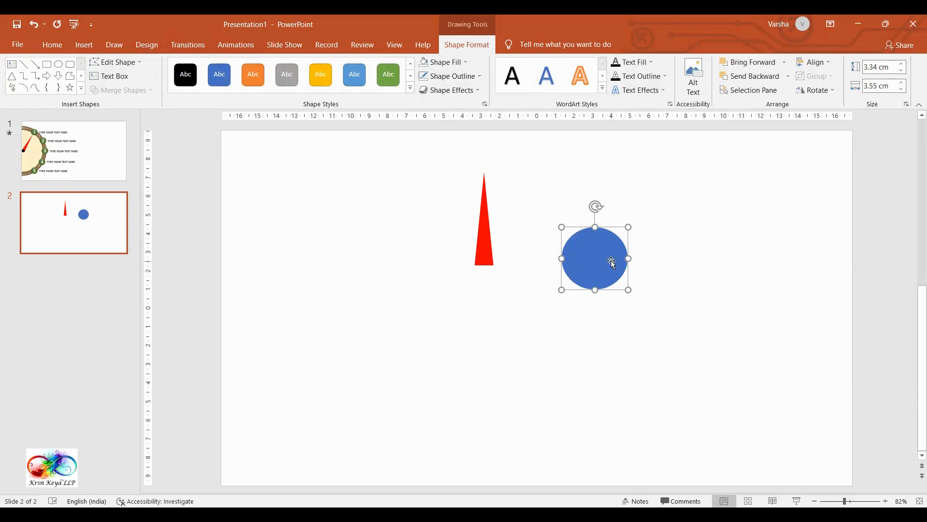
# Step: Set both the height and width of the blue oval to 1 cm
pyautogui.click(888, 68)
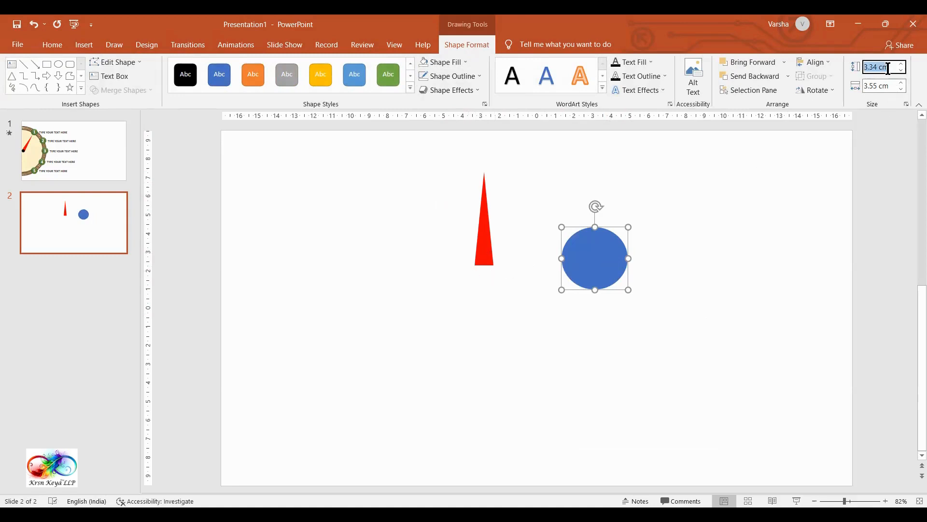
pyautogui.write('1')
pyautogui.click(888, 87)
pyautogui.write('1')
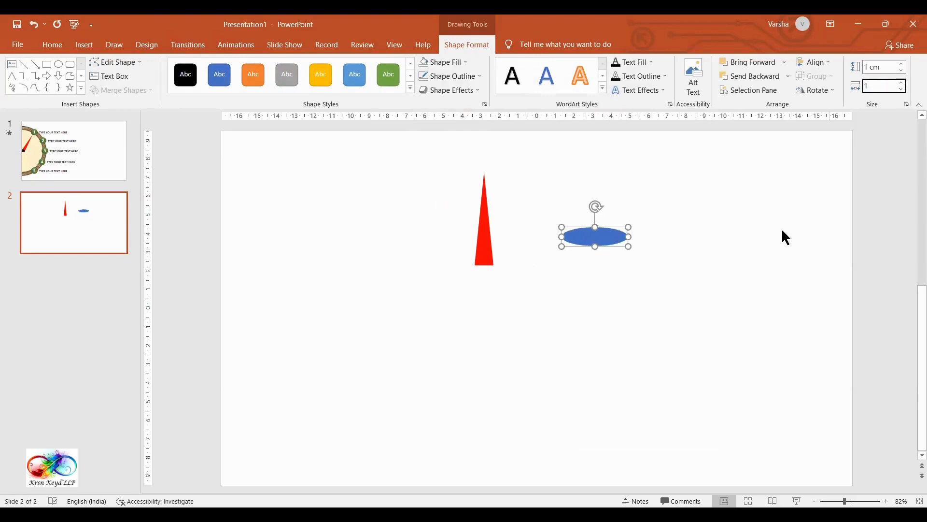
pyautogui.click(752, 260)
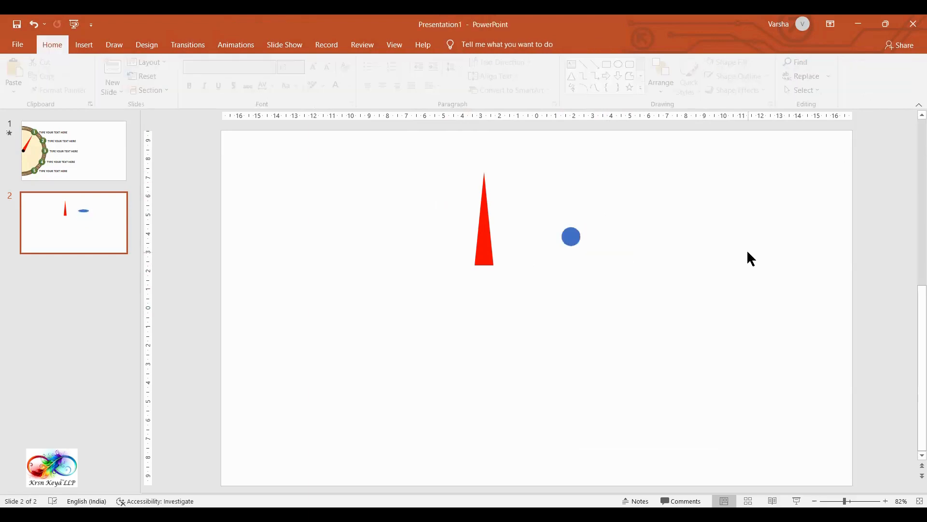
# Step: Fill the small circle with black and centre it on the base of the red triangle
pyautogui.click(572, 238)
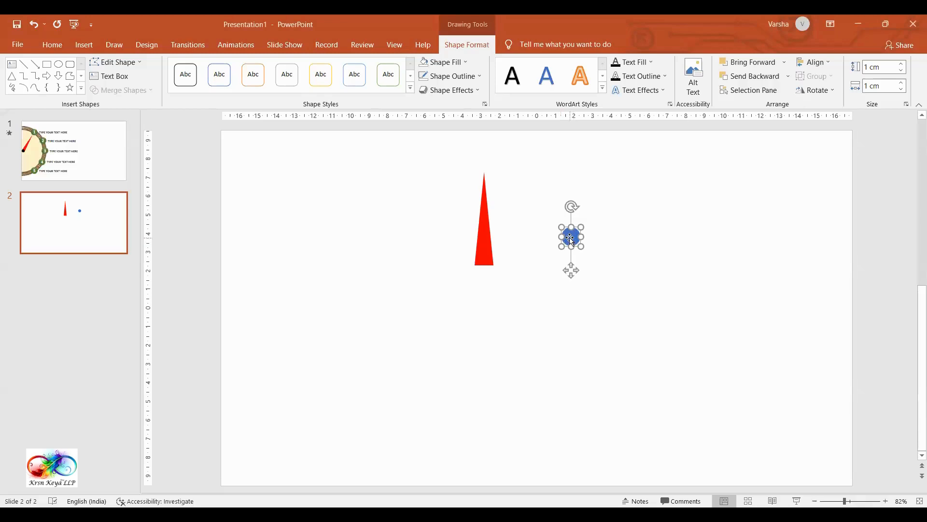
pyautogui.click(464, 62)
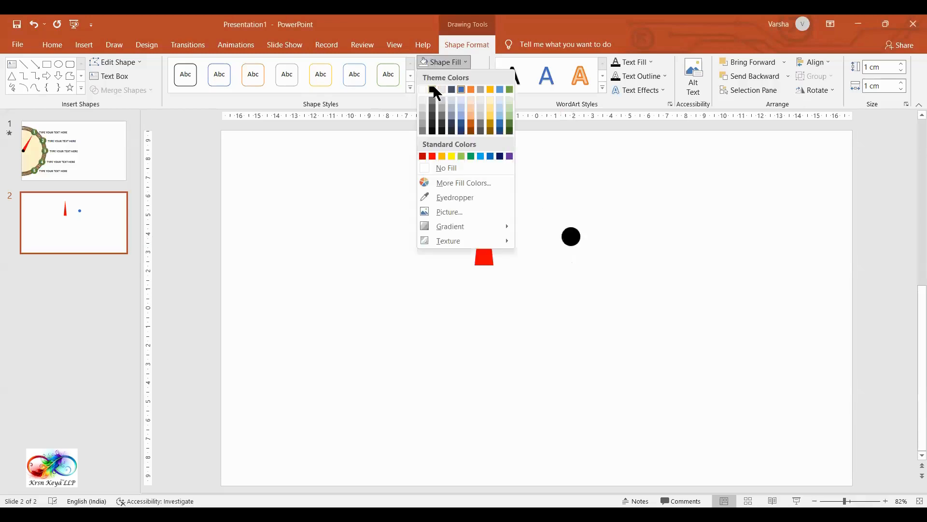
pyautogui.click(433, 89)
pyautogui.moveTo(575, 235); pyautogui.dragTo(486, 263)
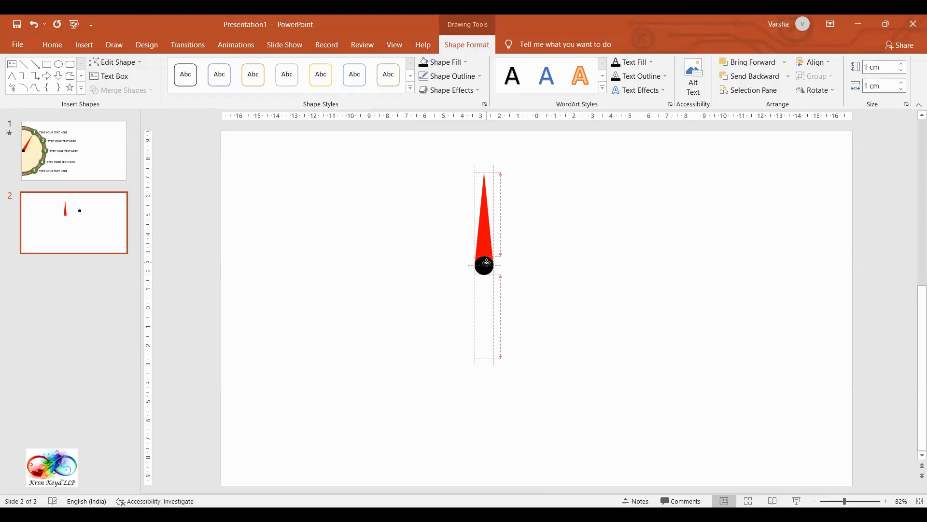
pyautogui.moveTo(486, 264); pyautogui.dragTo(486, 264)
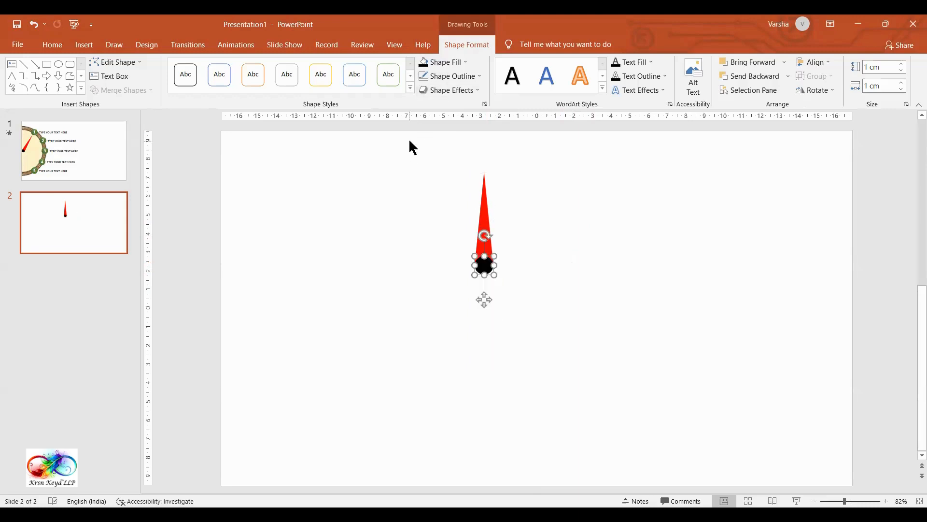
# Step: Group the black circle with the needle and align the group to the center and middle of the slide
pyautogui.moveTo(409, 140); pyautogui.dragTo(587, 421)
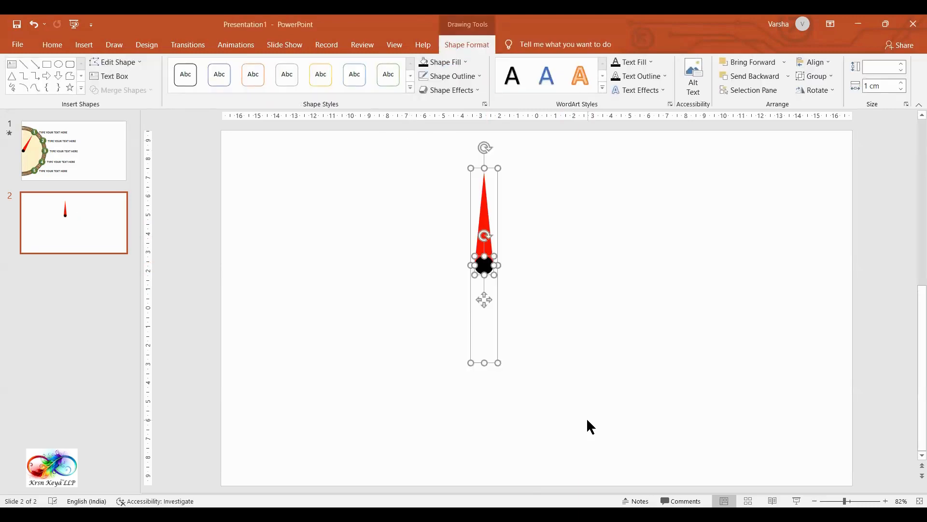
pyautogui.hotkey('ctrl', 'g')
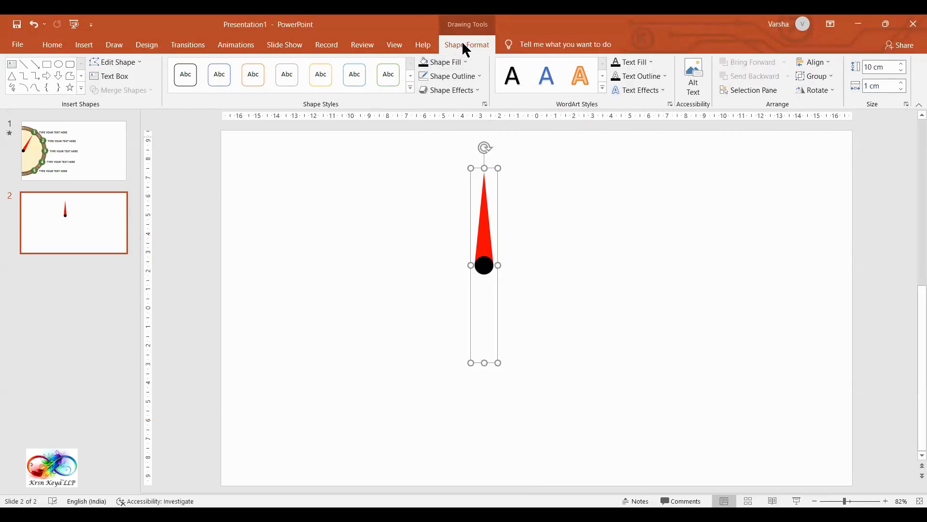
pyautogui.click(828, 64)
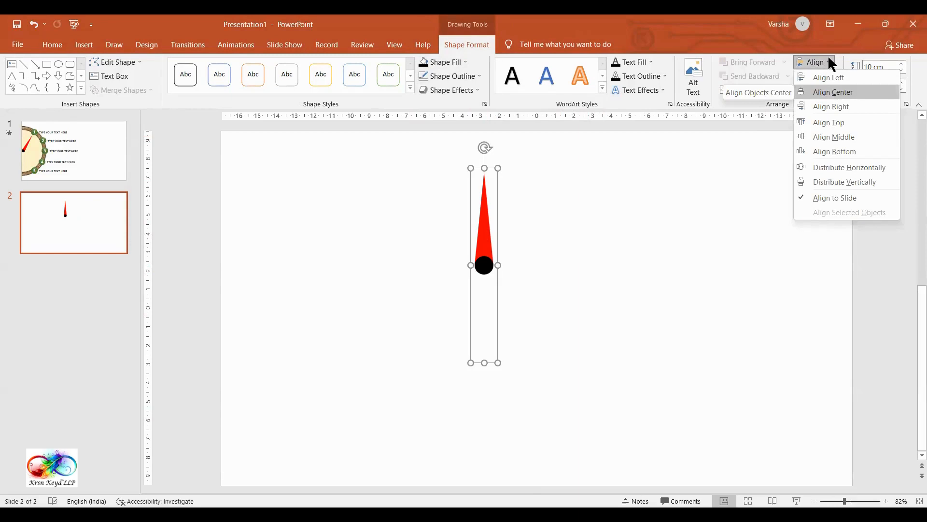
pyautogui.click(835, 91)
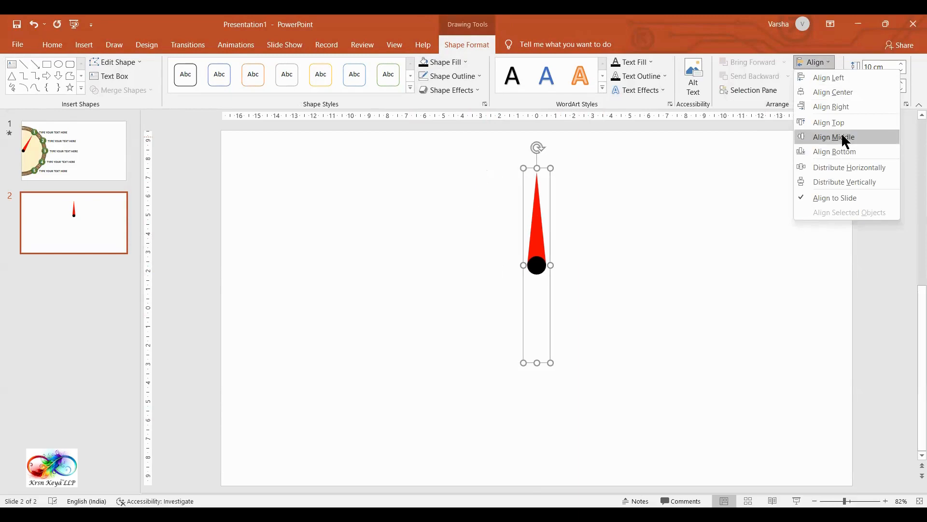
pyautogui.click(843, 138)
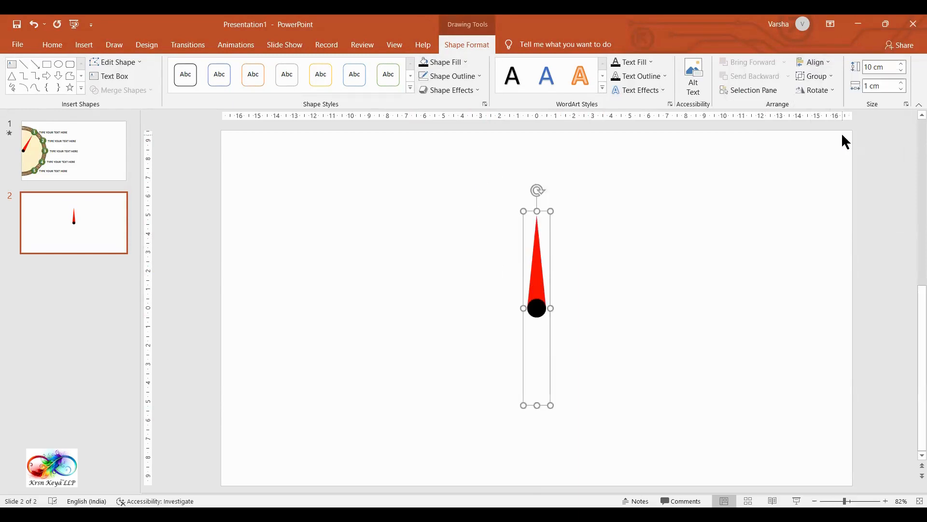
# Step: Align the needle group to the left edge of the slide and deselect it
pyautogui.click(832, 65)
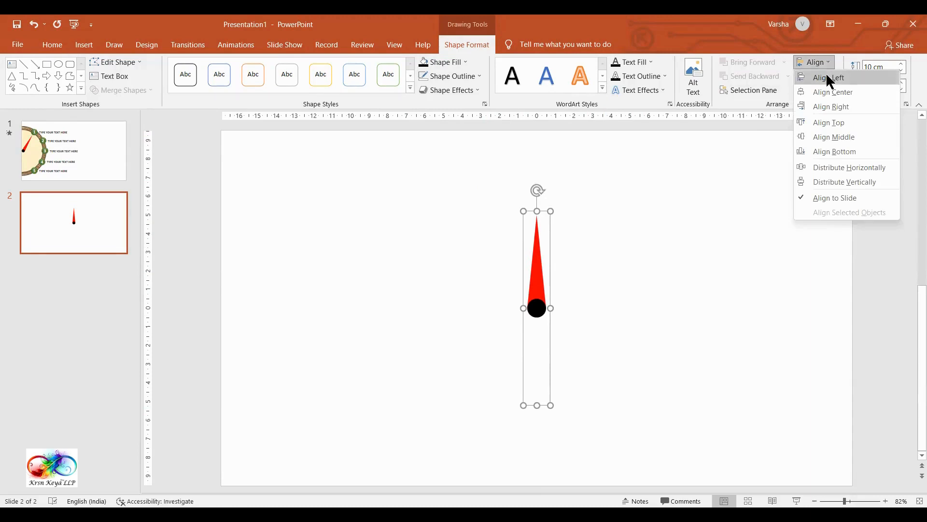
pyautogui.click(832, 80)
pyautogui.click(421, 399)
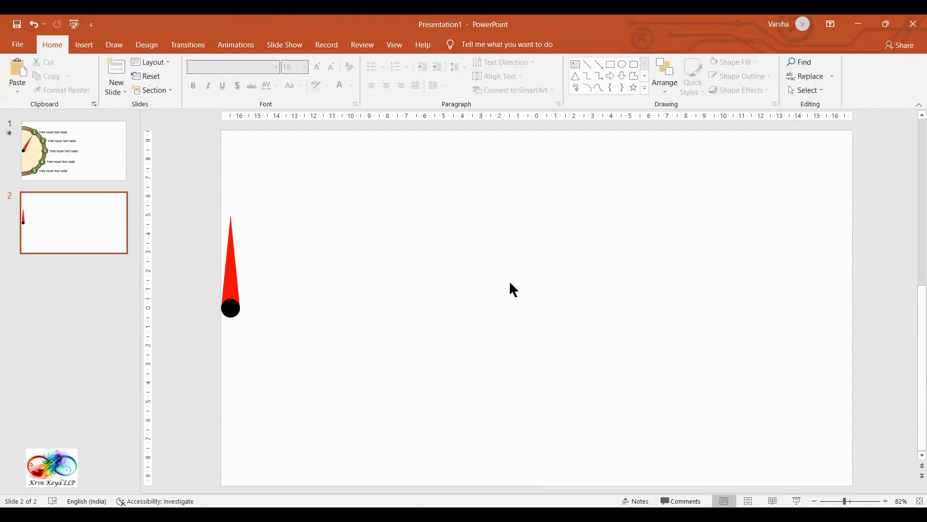
# Step: Check the finished clock layout on slide 1 and return to slide 2
pyautogui.click(107, 141)
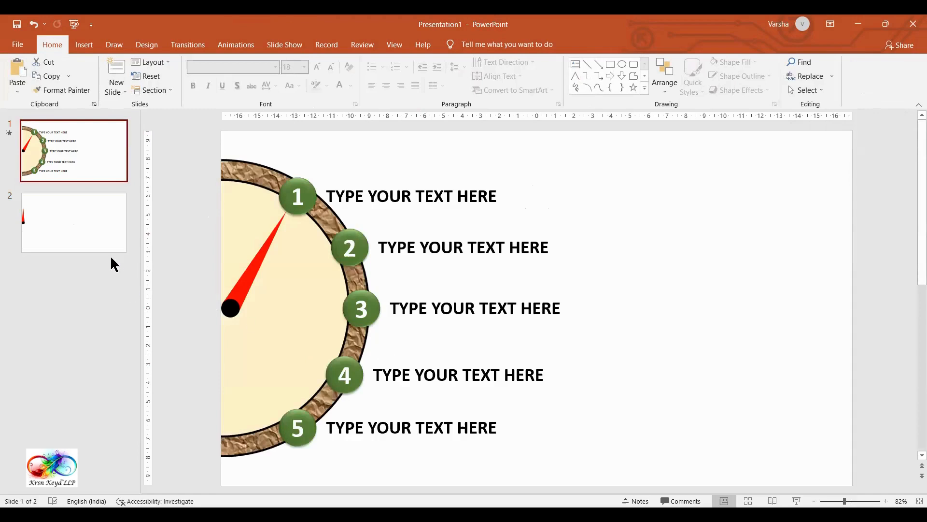
pyautogui.click(96, 225)
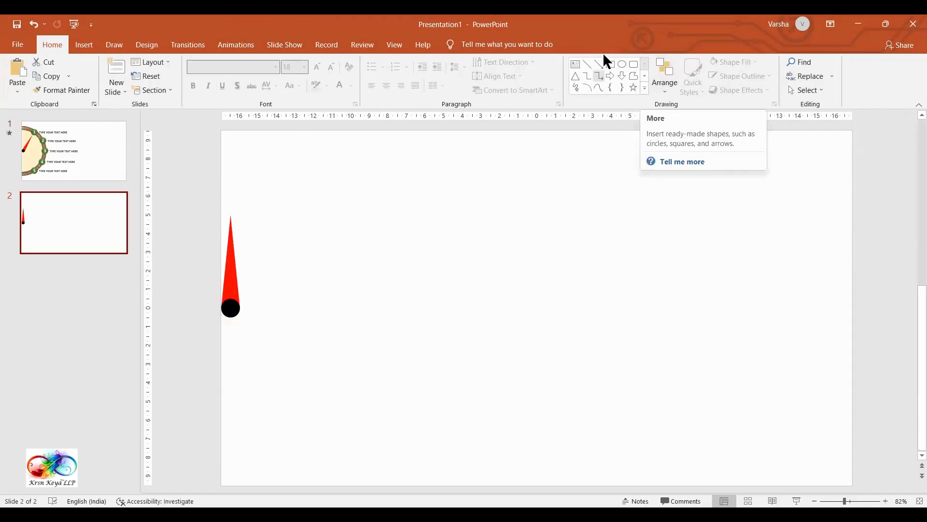
# Step: Draw an arc about 9 cm high and 11 cm wide in the empty area right of the needle
pyautogui.click(645, 88)
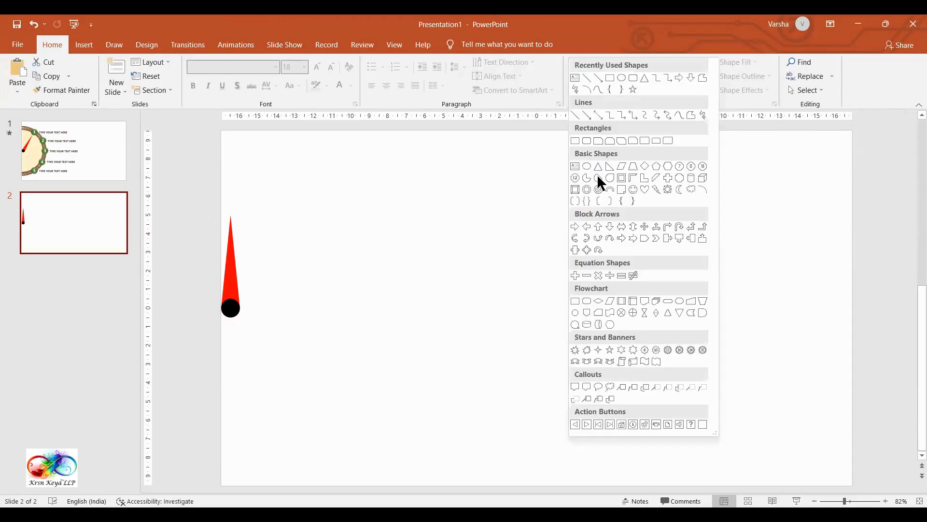
pyautogui.click(704, 193)
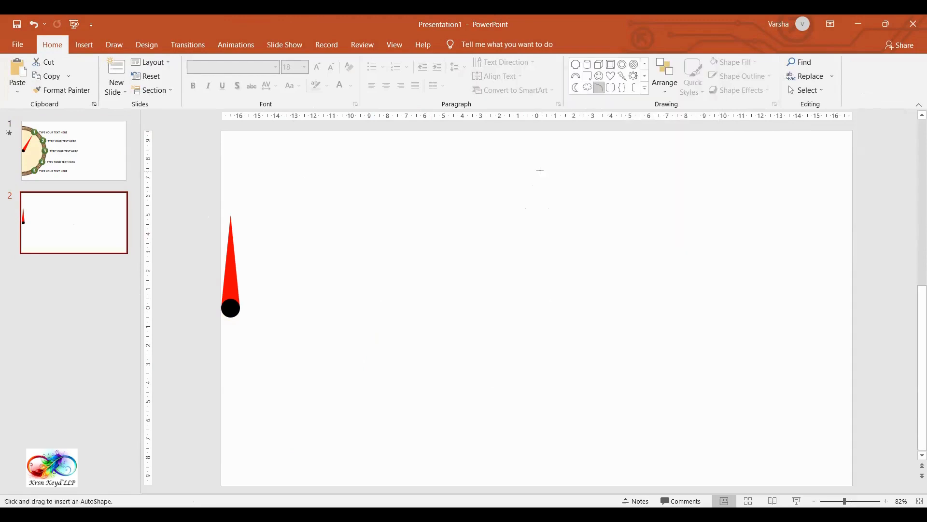
pyautogui.moveTo(540, 171); pyautogui.dragTo(748, 340)
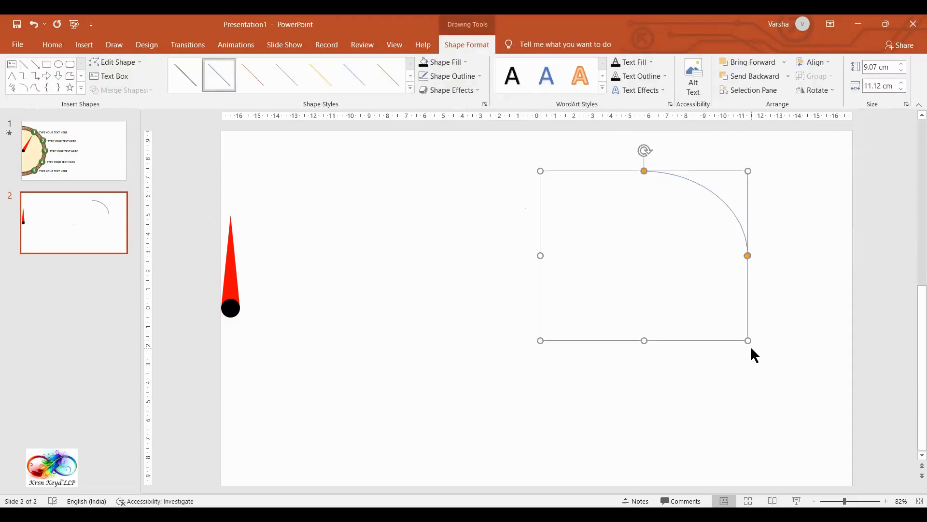
# Step: Set the arc's height and width to 12 cm each
pyautogui.click(227, 280)
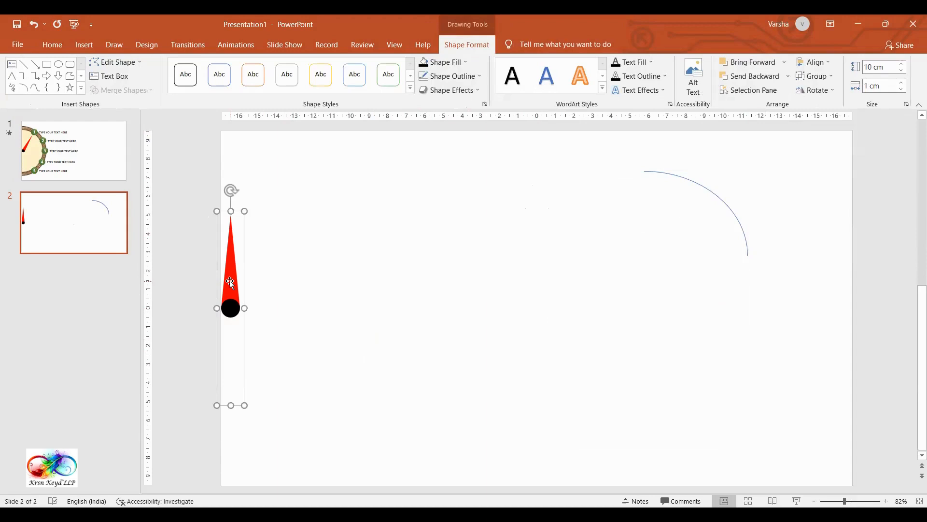
pyautogui.click(728, 212)
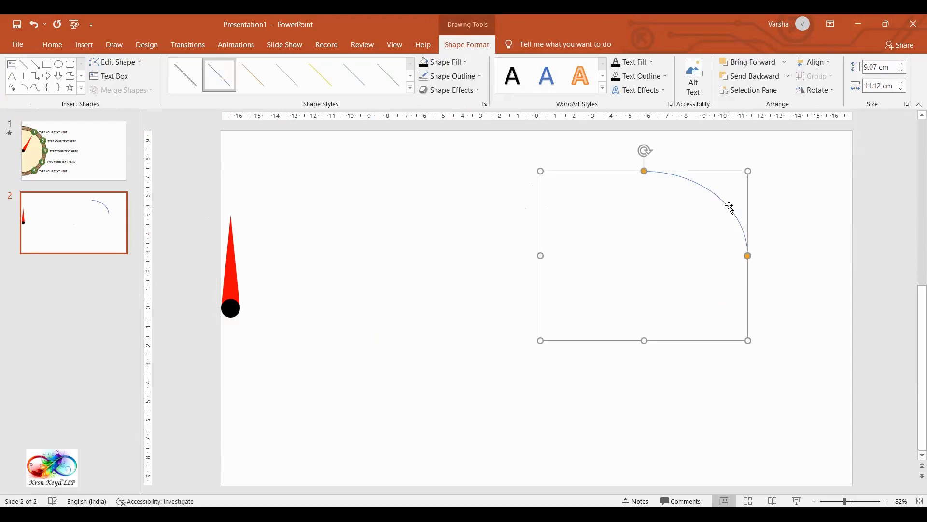
pyautogui.click(892, 67)
pyautogui.write('12')
pyautogui.click(888, 86)
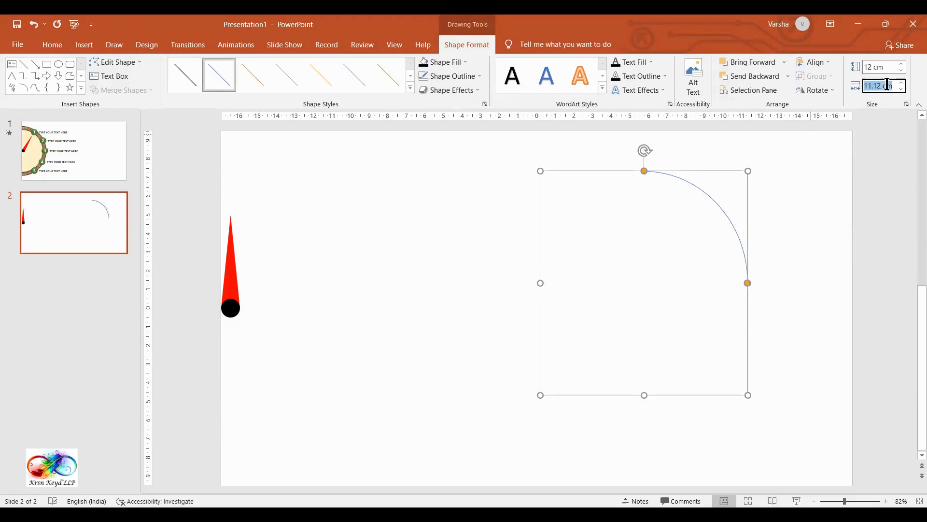
pyautogui.write('12')
pyautogui.click(798, 219)
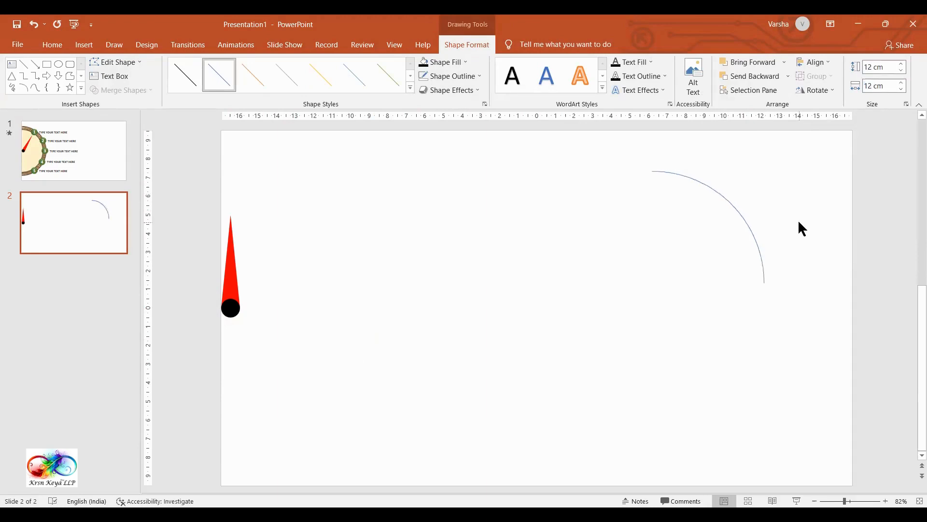
# Step: Extend the arc's lower end to form a half circle, with its endpoint directly below the upper one
pyautogui.click(750, 236)
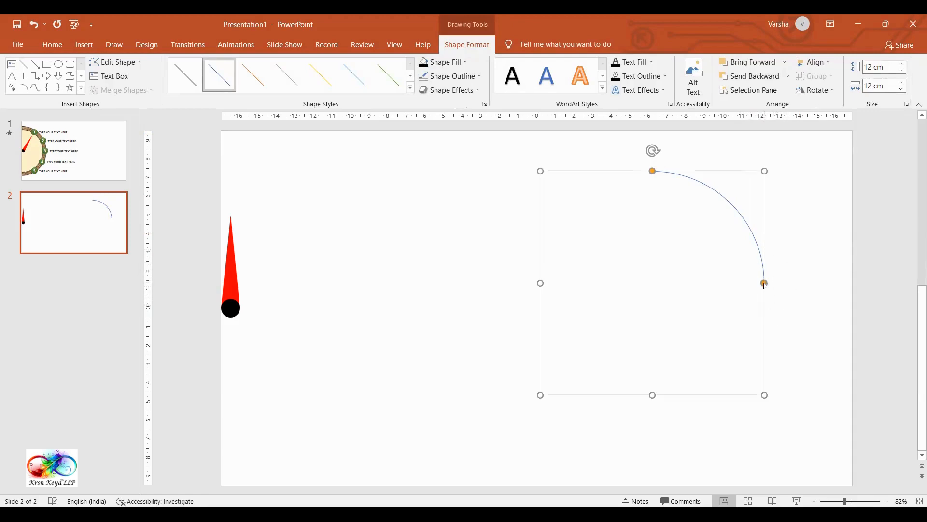
pyautogui.moveTo(764, 283); pyautogui.dragTo(713, 360)
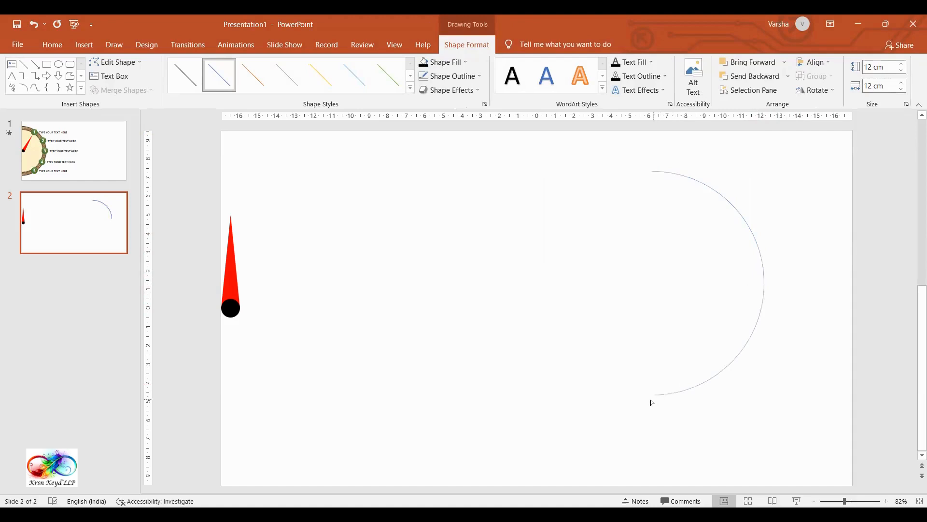
pyautogui.moveTo(645, 401); pyautogui.dragTo(644, 399)
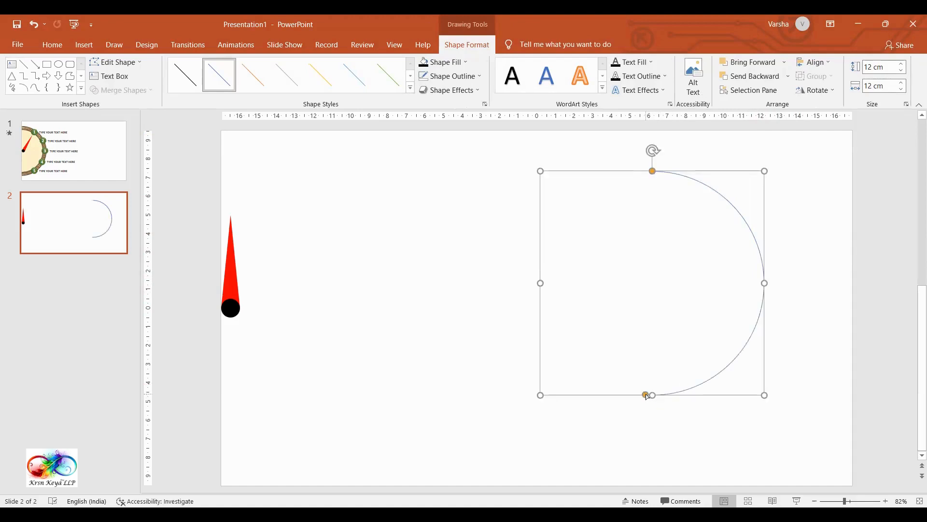
pyautogui.moveTo(647, 396); pyautogui.dragTo(653, 397)
# Step: Give the half-circle arc a black outline with a 3 pt weight
pyautogui.click(474, 76)
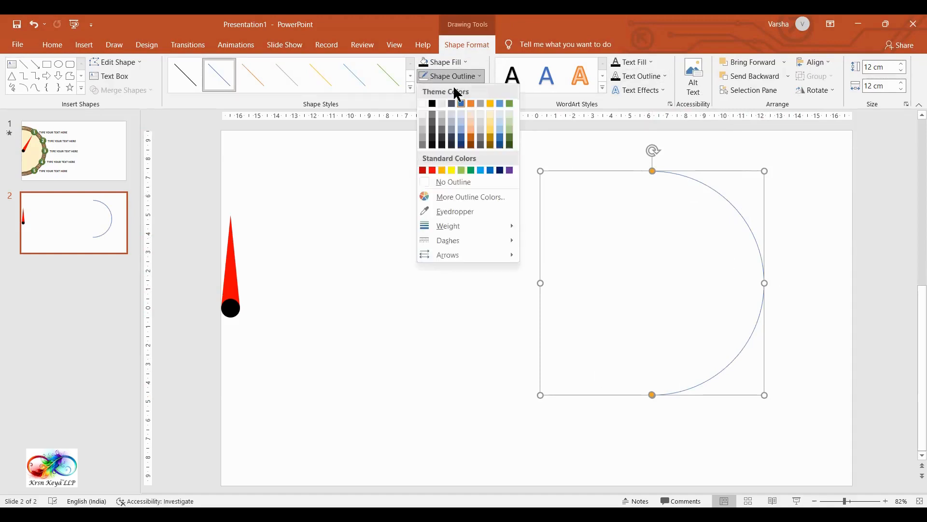
pyautogui.click(433, 104)
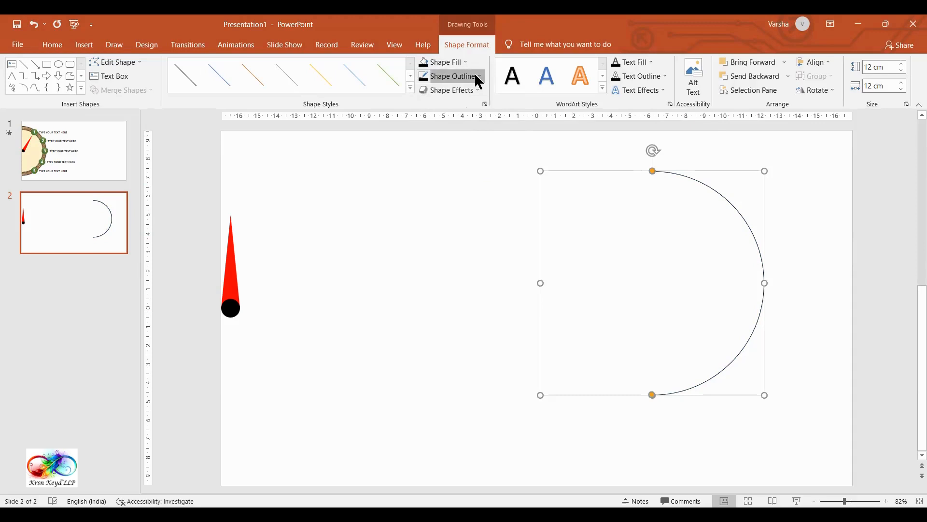
pyautogui.click(476, 76)
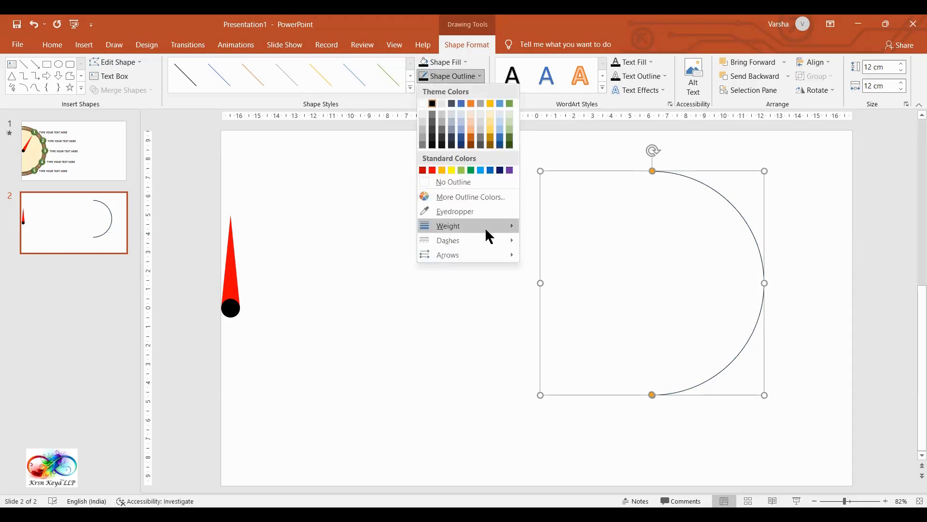
pyautogui.moveTo(484, 227)
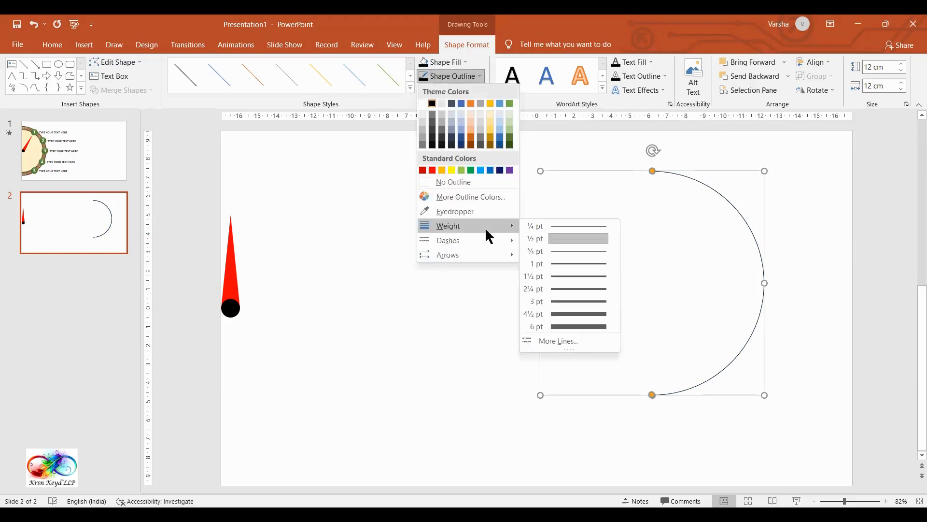
pyautogui.click(574, 306)
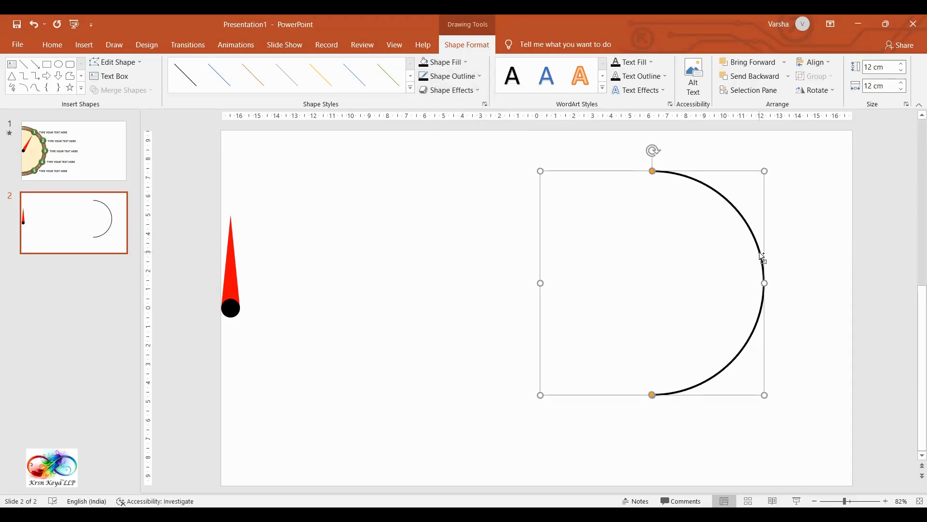
# Step: Duplicate the half-circle arc and set the copy's height and width to 14 cm each
pyautogui.hotkey('ctrl', 'd')
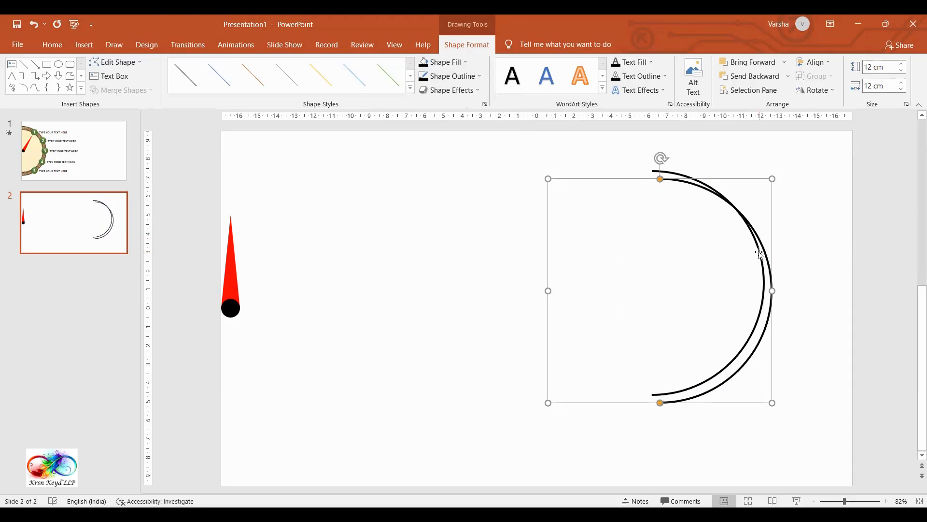
pyautogui.click(892, 67)
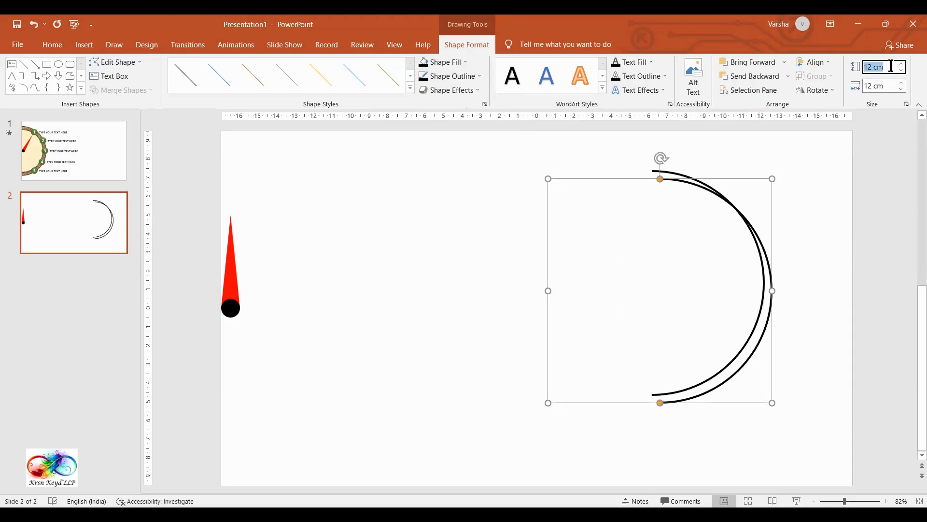
pyautogui.write('14')
pyautogui.click(884, 90)
pyautogui.write('14')
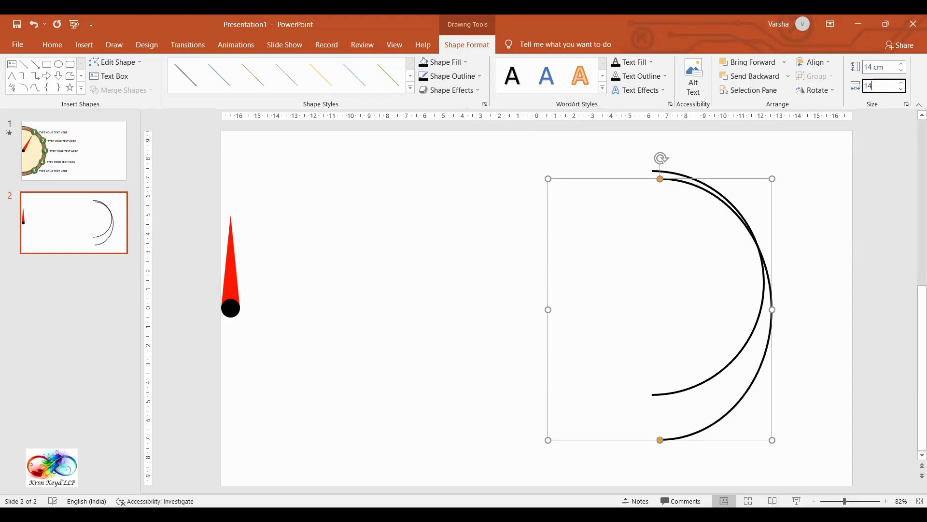
pyautogui.press('Return')
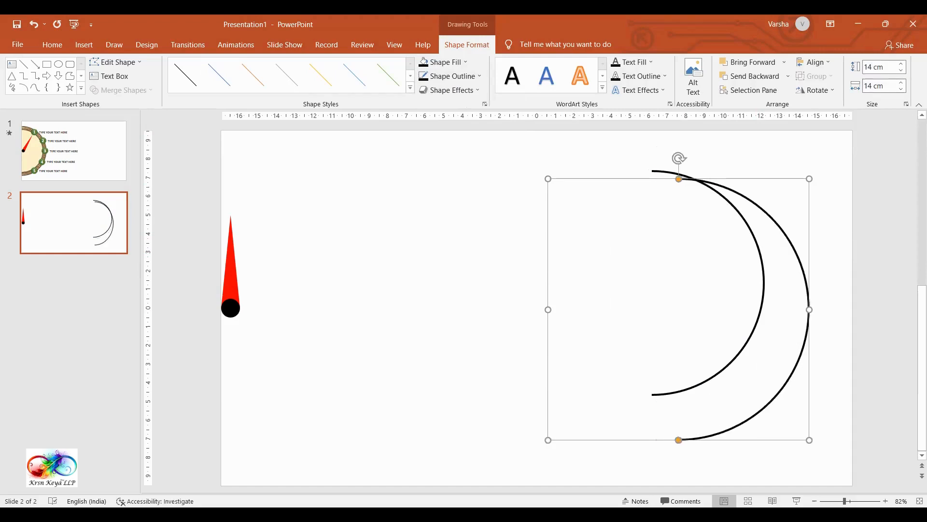
# Step: Move the 14 cm arc around the 12 cm arc and align both to each other's center and middle
pyautogui.moveTo(811, 200); pyautogui.dragTo(784, 175)
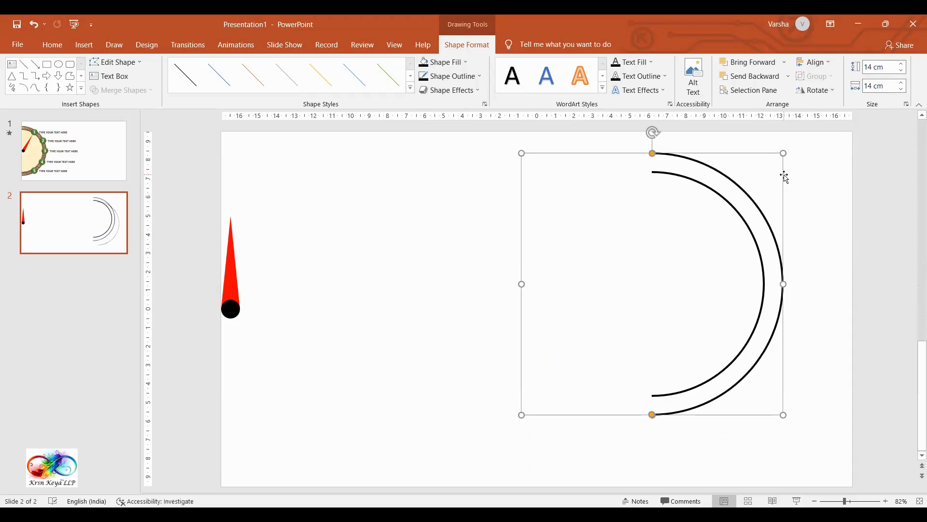
pyautogui.keyDown('shift'); pyautogui.click(743, 218); pyautogui.keyUp('shift')
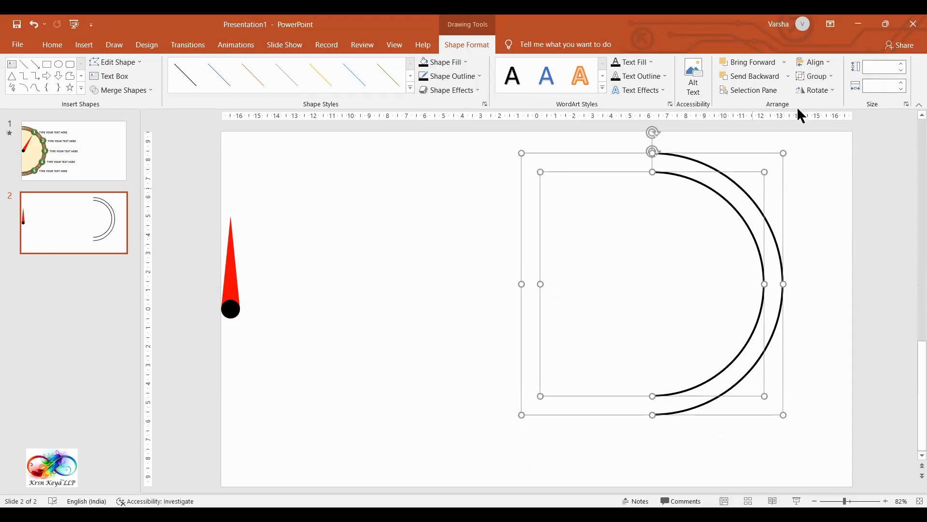
pyautogui.click(824, 62)
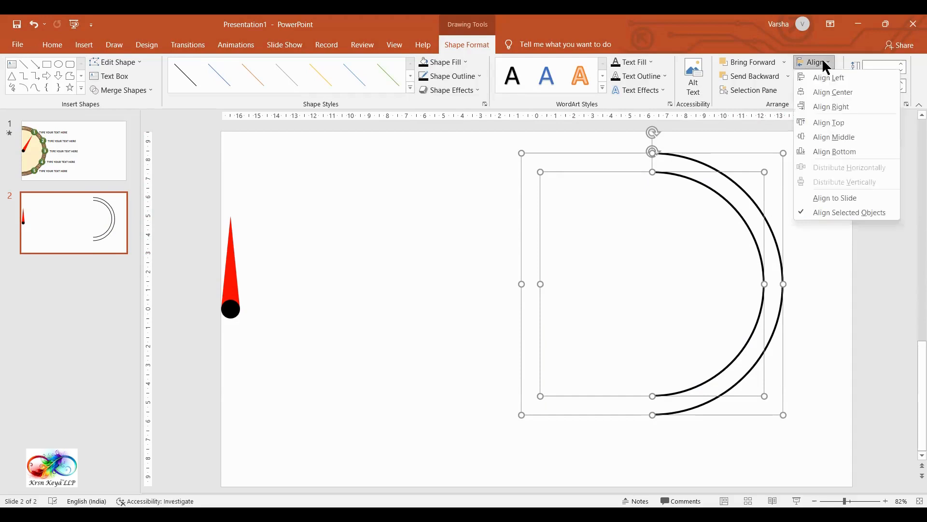
pyautogui.click(839, 91)
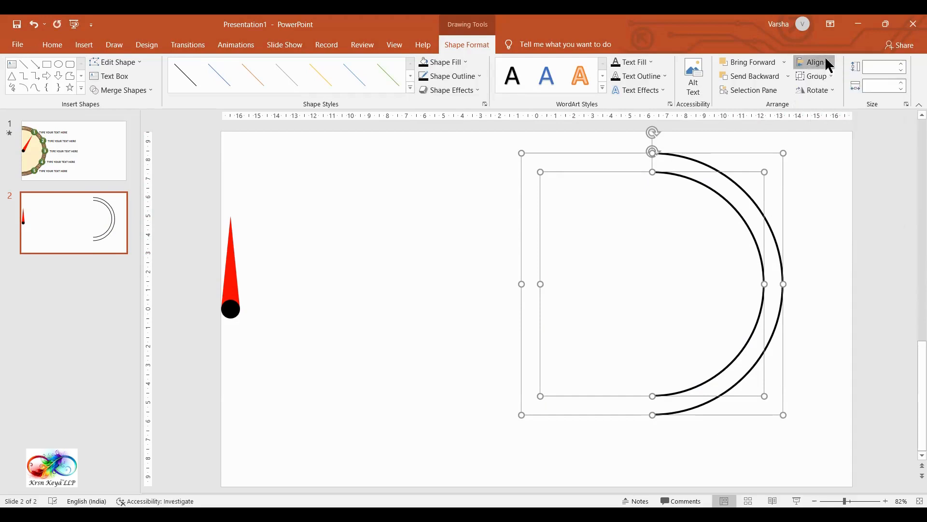
pyautogui.click(829, 63)
pyautogui.click(851, 133)
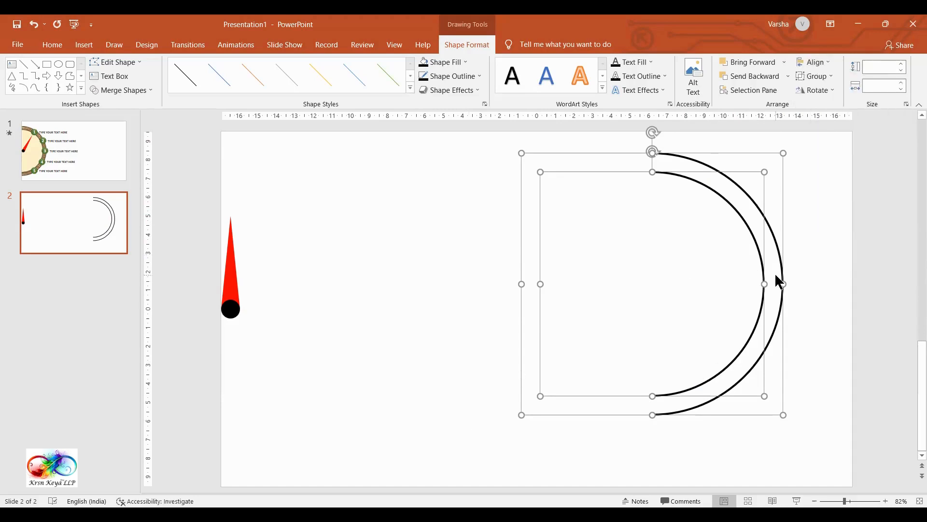
pyautogui.click(824, 257)
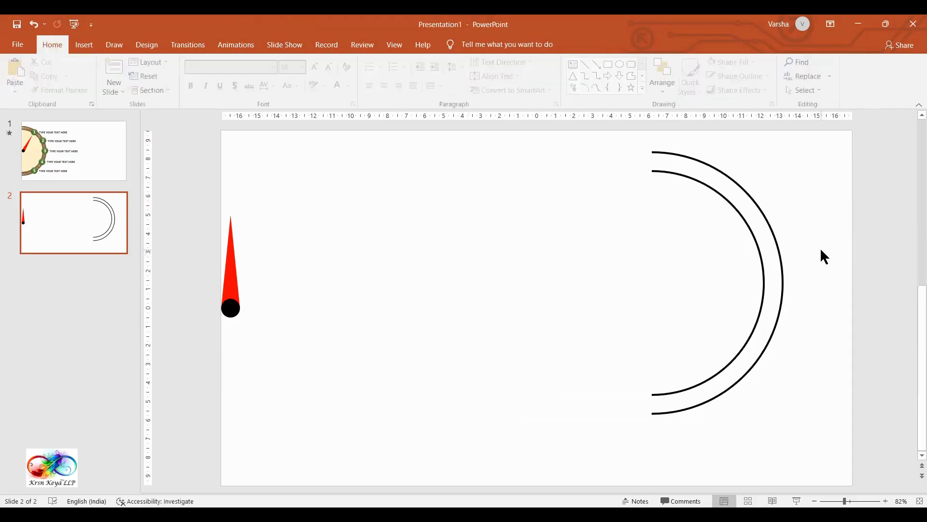
# Step: Select the inner half-circle arc
pyautogui.click(763, 277)
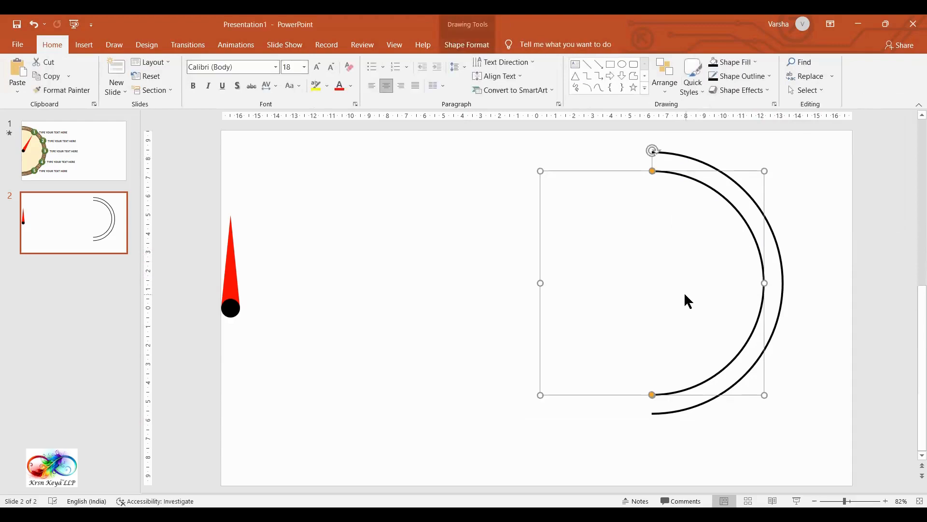
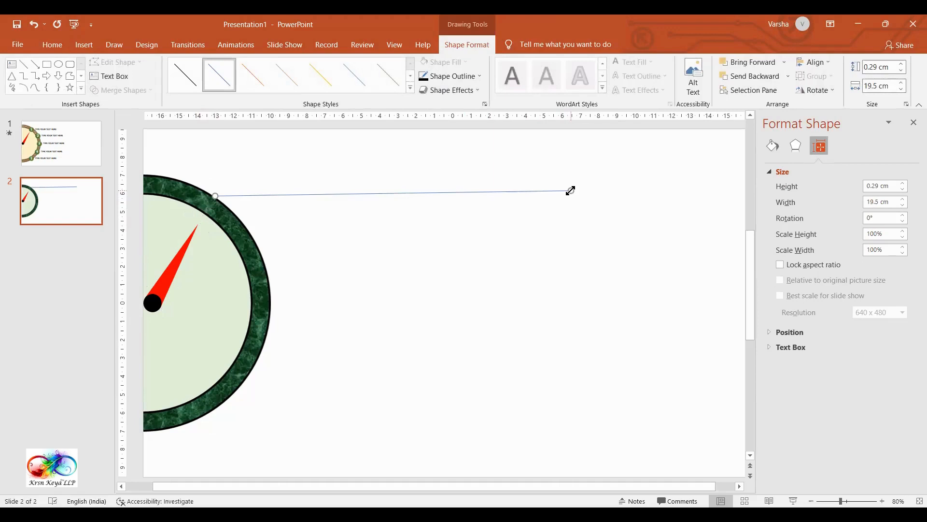
# Step: Duplicate the line at the dial's upper edge four times and spread the copies down along the dial's outer rim
pyautogui.hotkey('ctrl', 'd')
pyautogui.moveTo(559, 199); pyautogui.dragTo(593, 243)
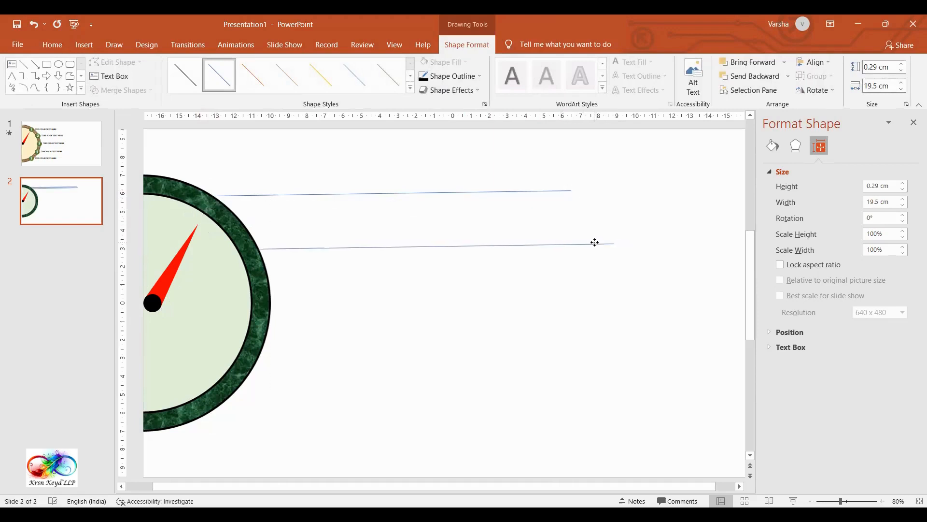
pyautogui.hotkey('ctrl', 'd')
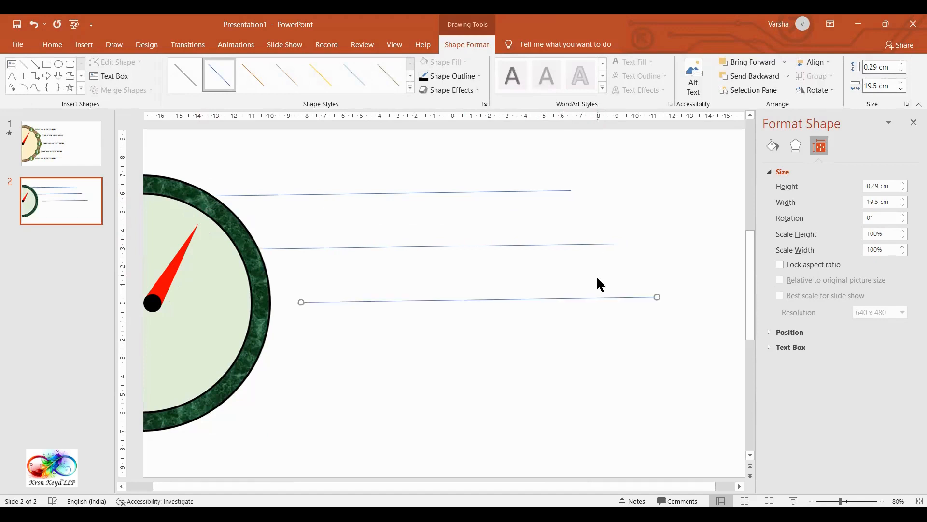
pyautogui.moveTo(600, 296); pyautogui.dragTo(565, 296)
pyautogui.hotkey('ctrl', 'd')
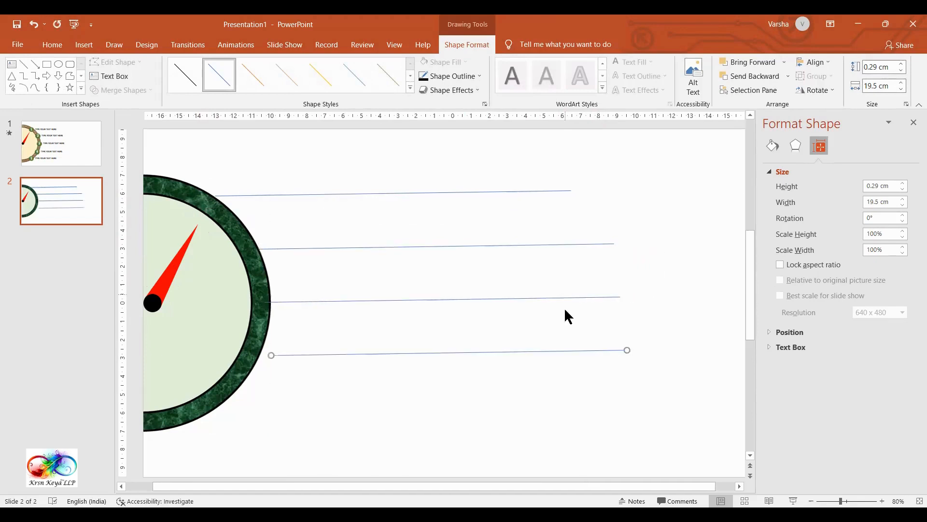
pyautogui.hotkey('ctrl', 'd')
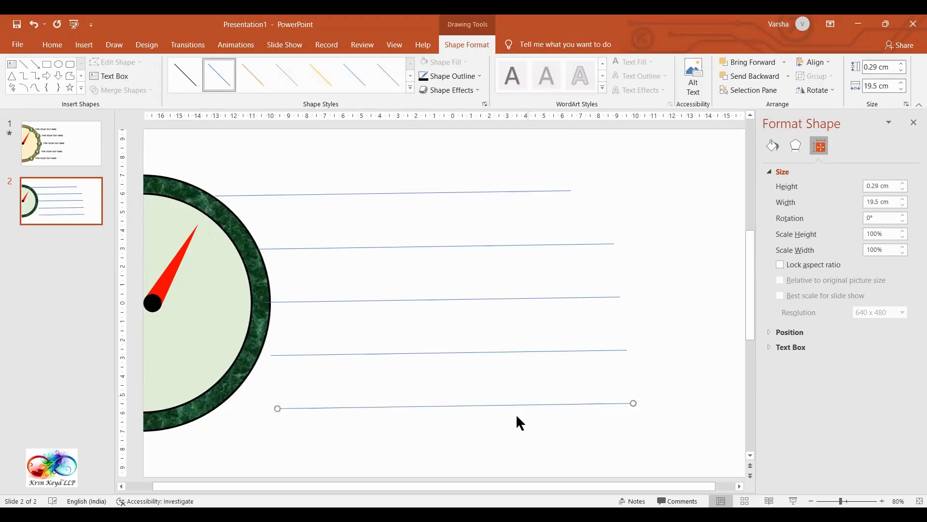
pyautogui.moveTo(517, 409); pyautogui.dragTo(459, 412)
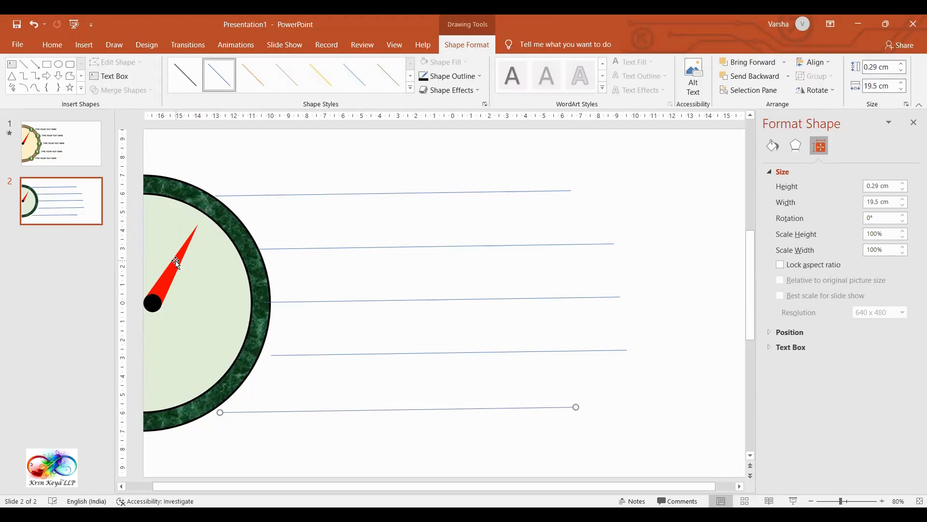
pyautogui.moveTo(245, 196); pyautogui.dragTo(245, 196)
# Step: Check the second and third lines against the needle's direction by rotating the needle to 60° and 90°
pyautogui.click(174, 261)
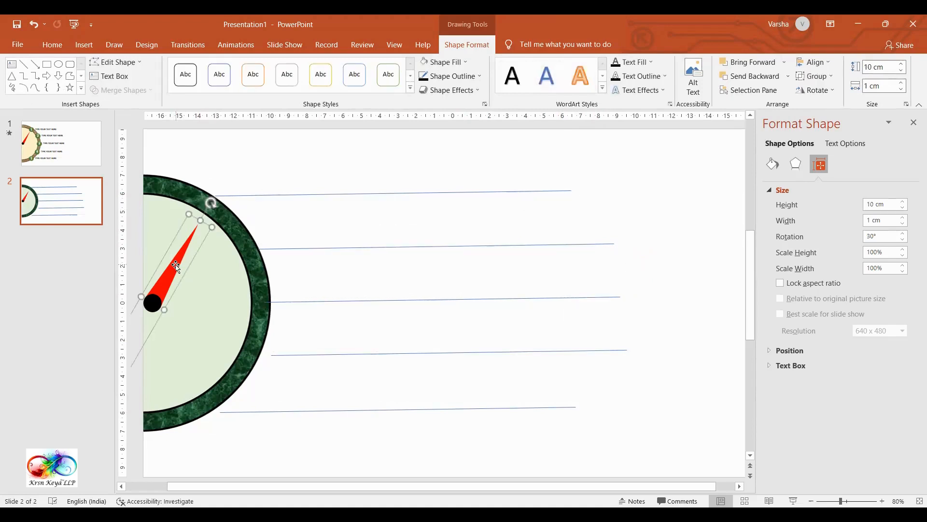
pyautogui.click(884, 234)
pyautogui.write('60')
pyautogui.press('Return')
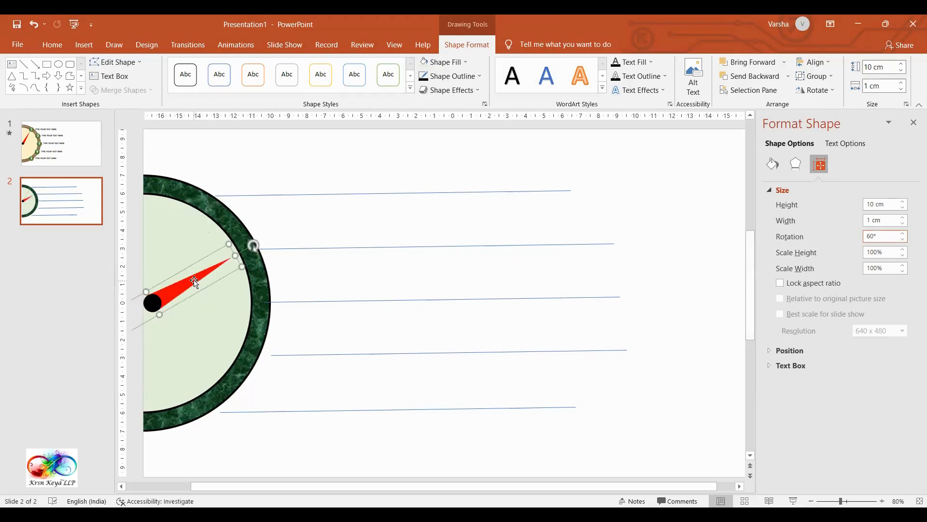
pyautogui.click(892, 236)
pyautogui.write('90')
pyautogui.moveTo(253, 245); pyautogui.dragTo(269, 303)
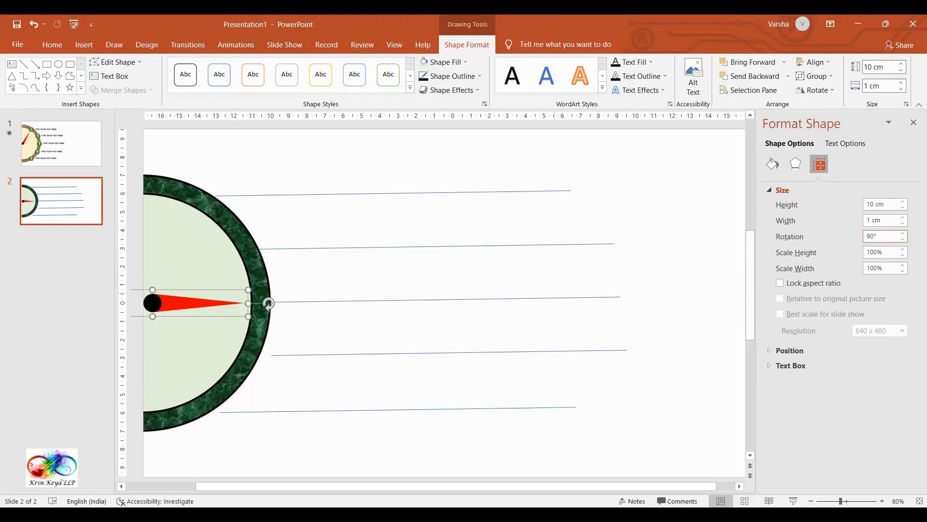
# Step: Rotate the needle to 120° and move the fourth line so it starts on the rim where the needle points
pyautogui.doubleClick(888, 236)
pyautogui.write('120')
pyautogui.press('Return')
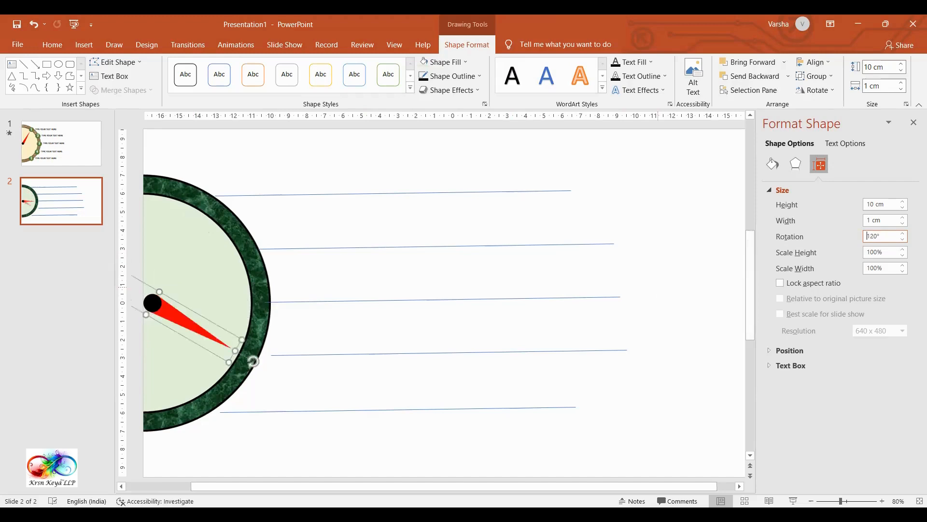
pyautogui.moveTo(409, 355); pyautogui.dragTo(393, 359)
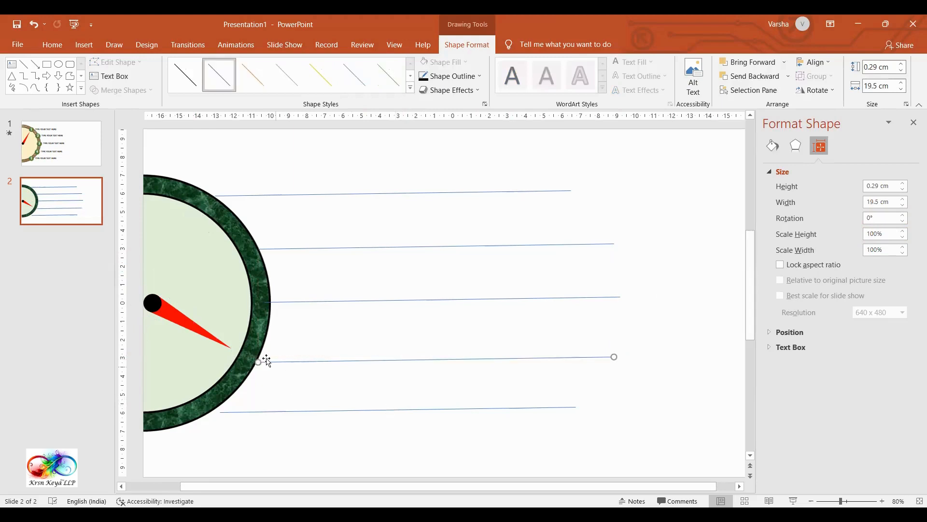
# Step: Rotate the needle to 150° and move the fifth line so it starts on the rim where the needle points
pyautogui.click(209, 335)
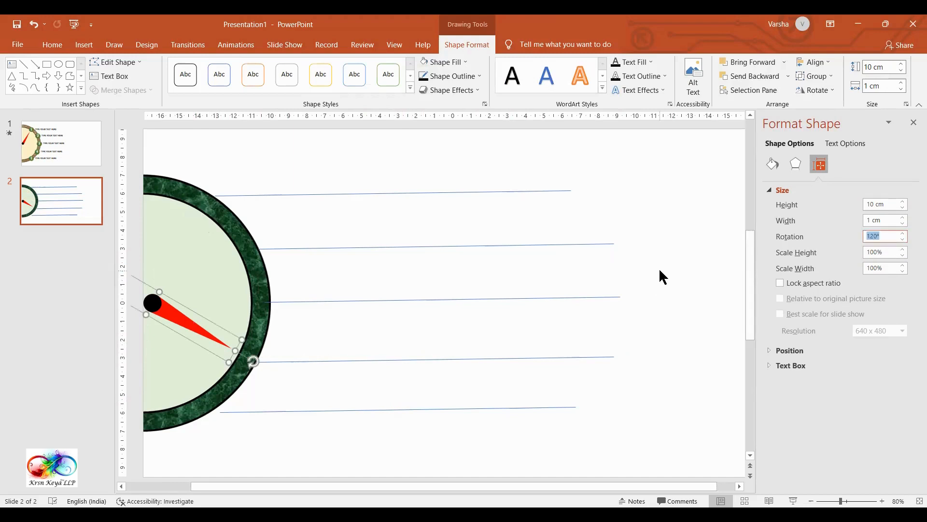
pyautogui.write('150')
pyautogui.press('Return')
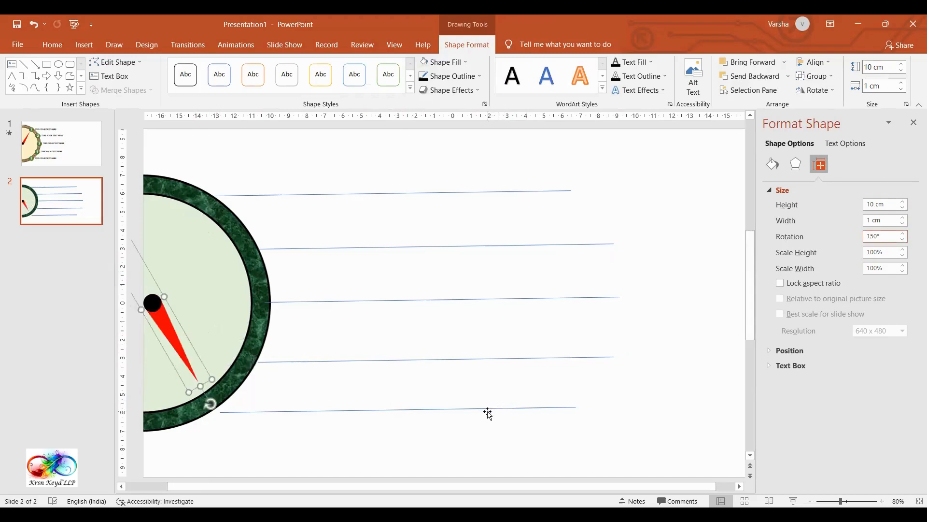
pyautogui.moveTo(489, 413); pyautogui.dragTo(476, 407)
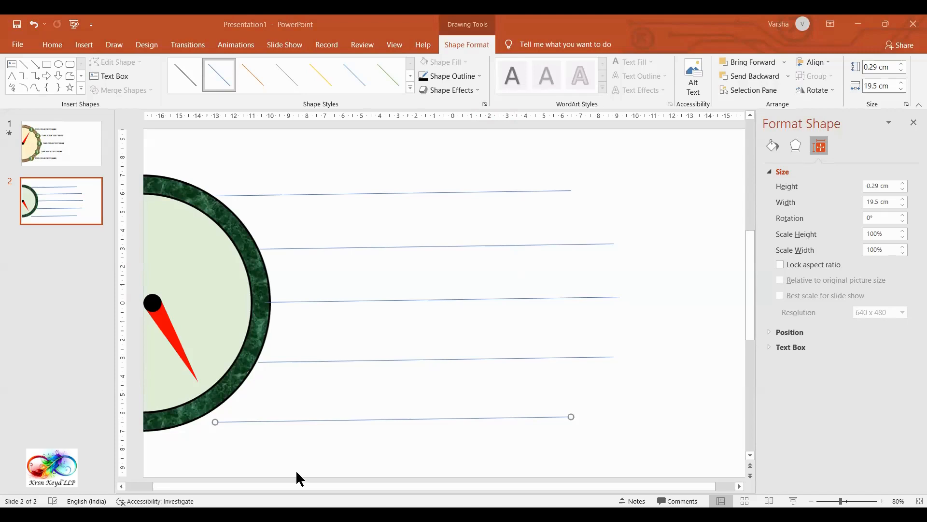
# Step: Set the needle's rotation back to 30° so it points at the first line
pyautogui.click(151, 339)
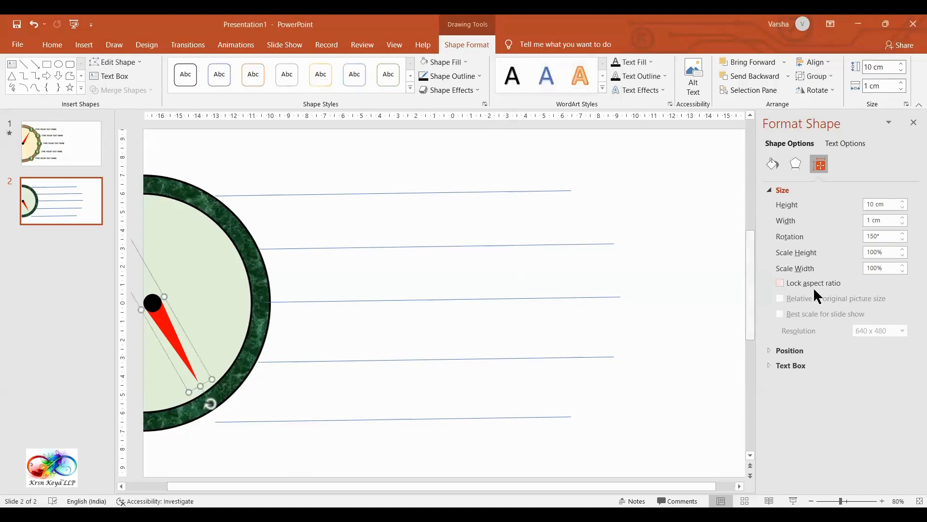
pyautogui.moveTo(827, 241); pyautogui.dragTo(802, 246)
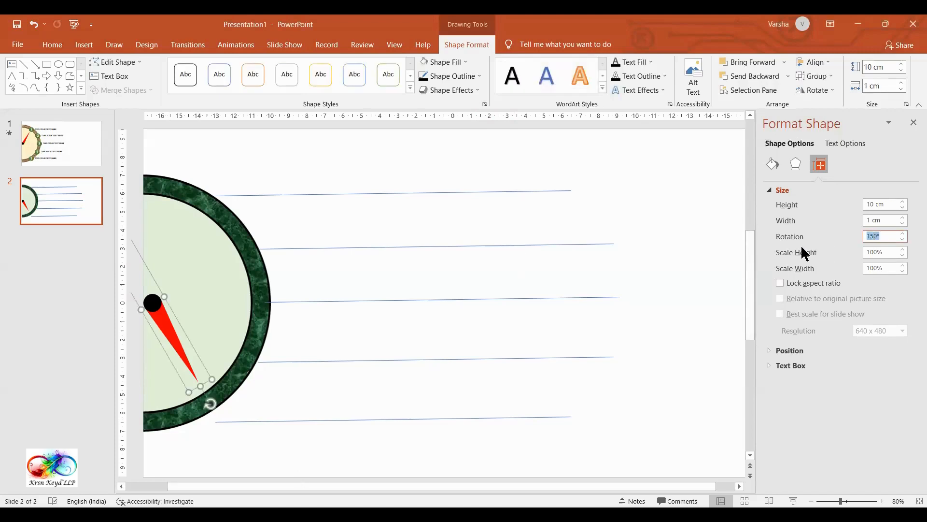
pyautogui.write('30')
pyautogui.press('Return')
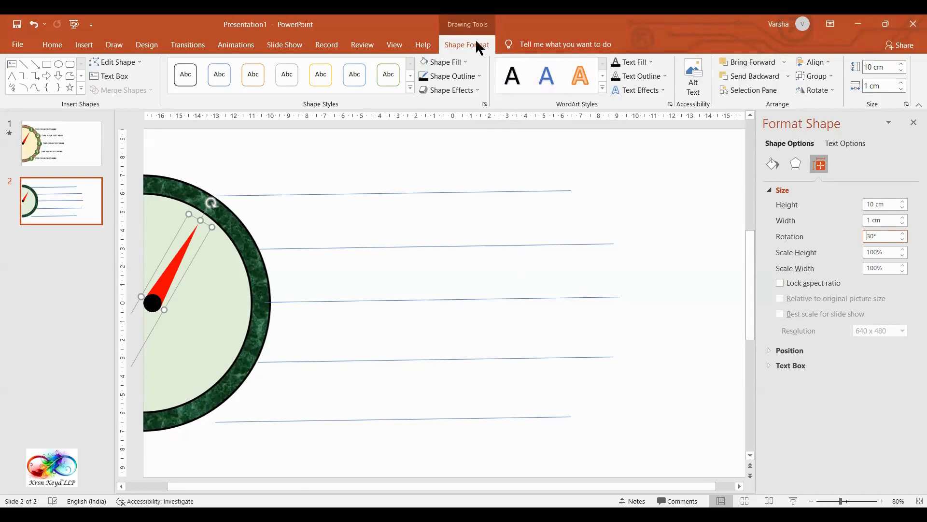
# Step: Show the list of slide animations and apply the Wipe entrance effect to the needle
pyautogui.click(237, 45)
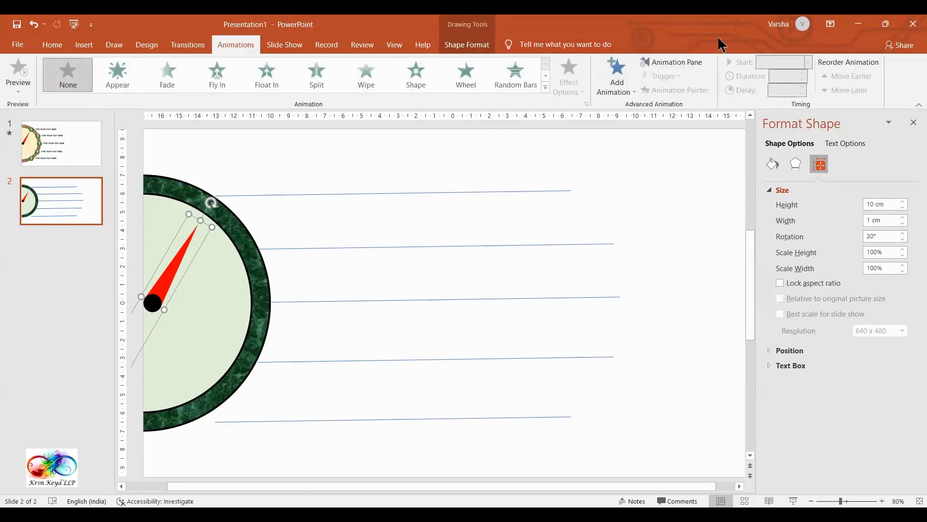
pyautogui.click(676, 62)
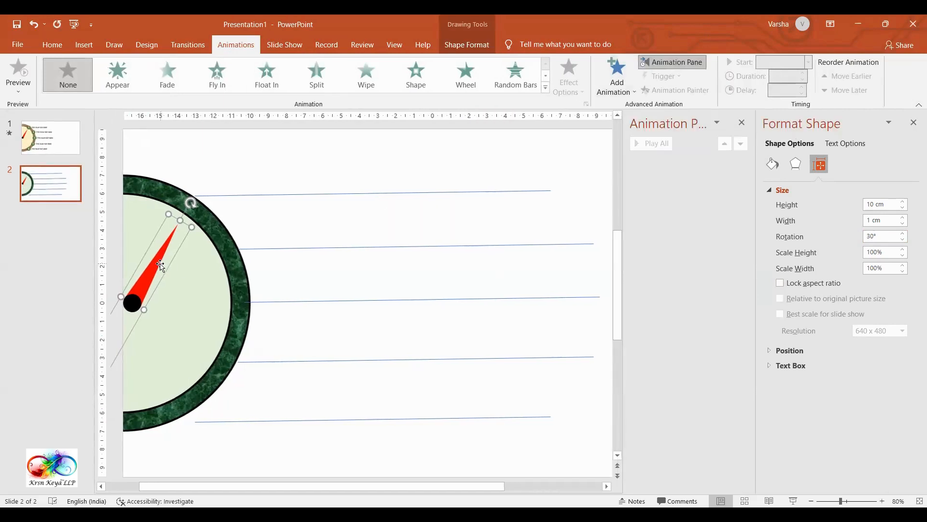
pyautogui.click(546, 87)
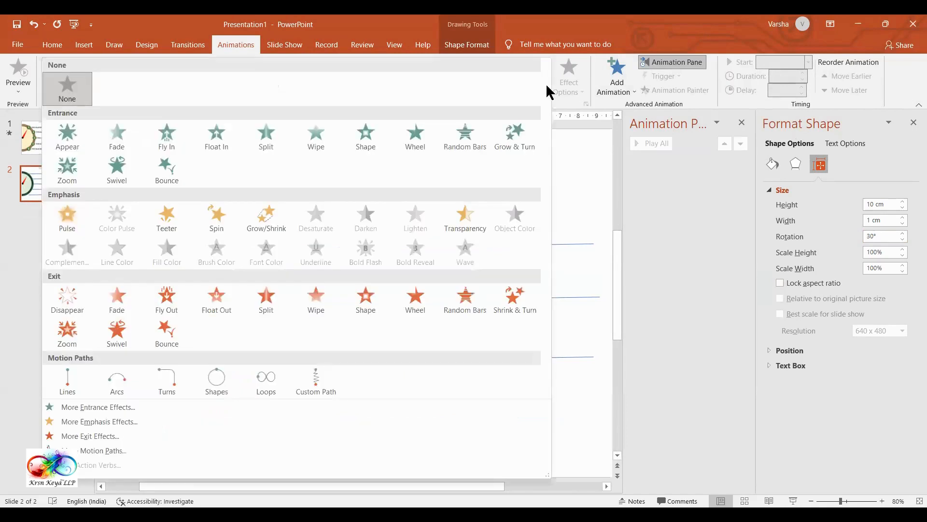
pyautogui.click(317, 144)
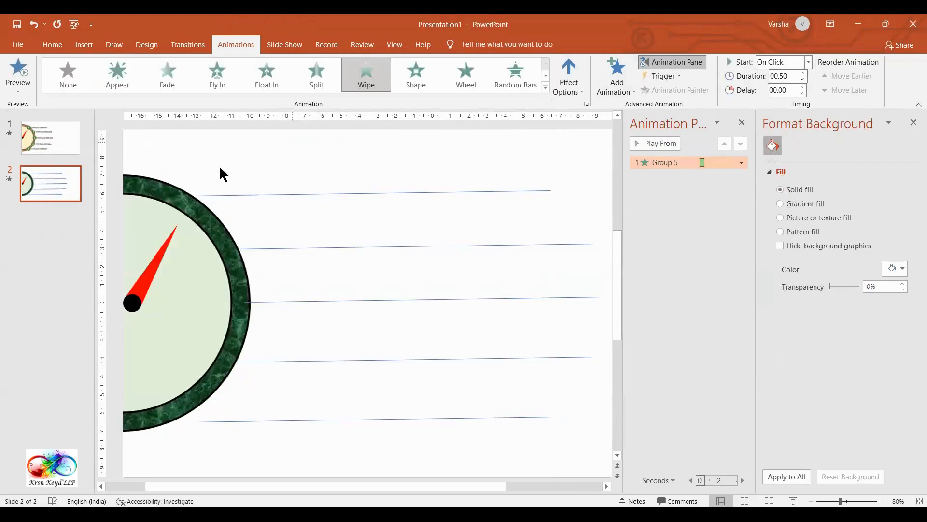
# Step: Apply the Fly In entrance effect to the half-circle dial picture with the direction From Left
pyautogui.click(158, 189)
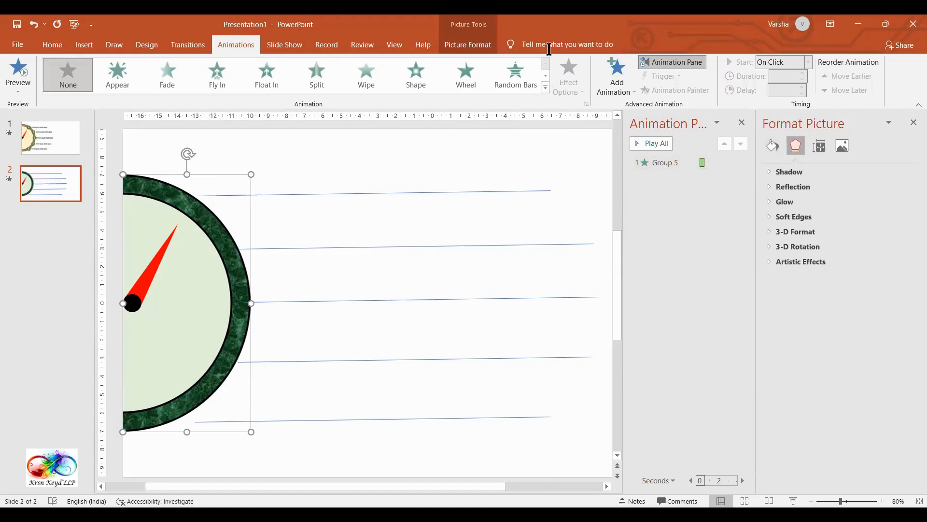
pyautogui.click(546, 88)
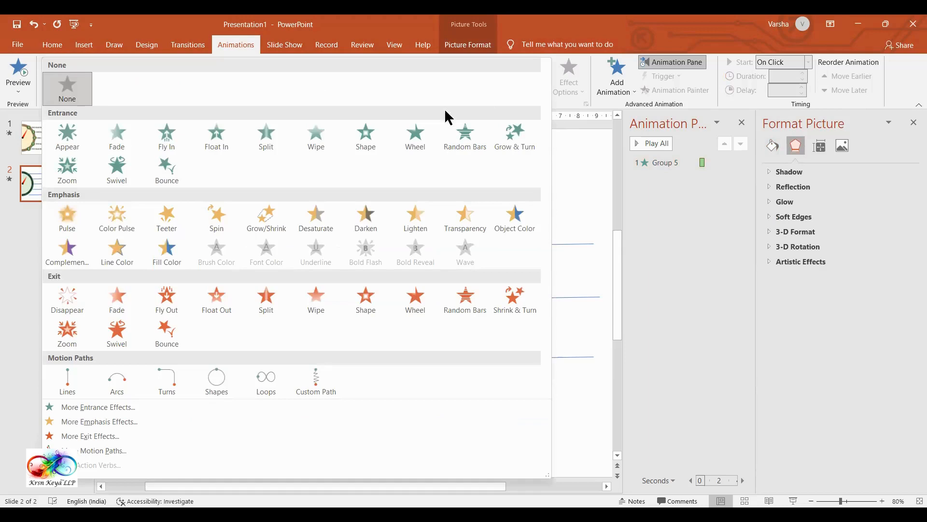
pyautogui.click(172, 136)
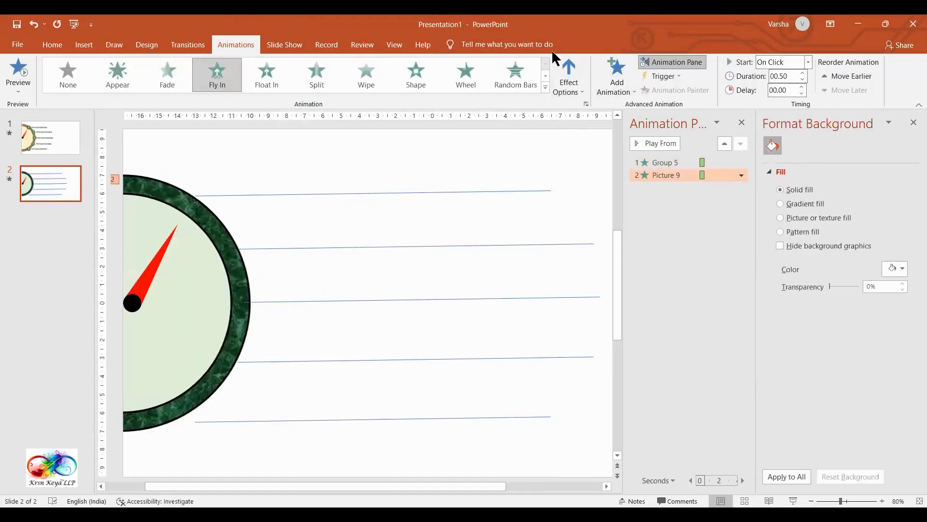
pyautogui.click(583, 86)
pyautogui.click(594, 182)
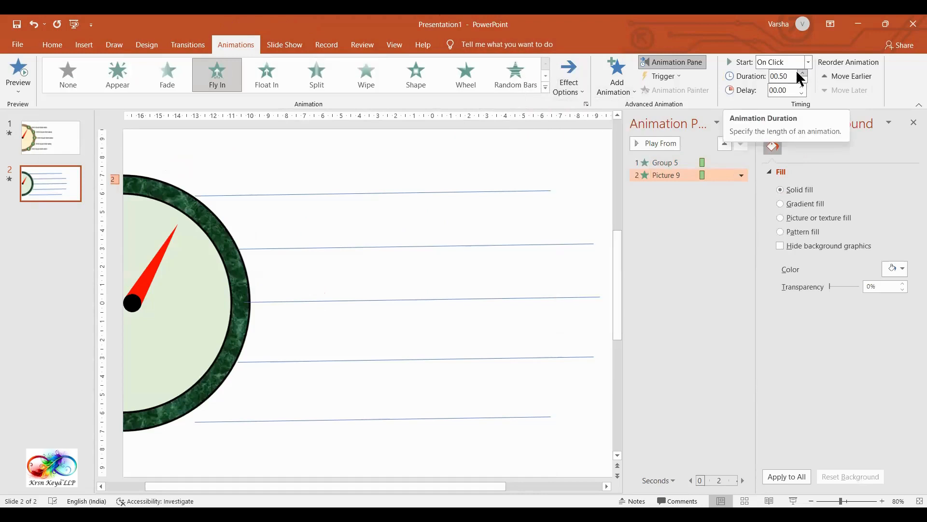
# Step: Set the duration of the dial picture's Fly In animation to 1 second
pyautogui.click(794, 76)
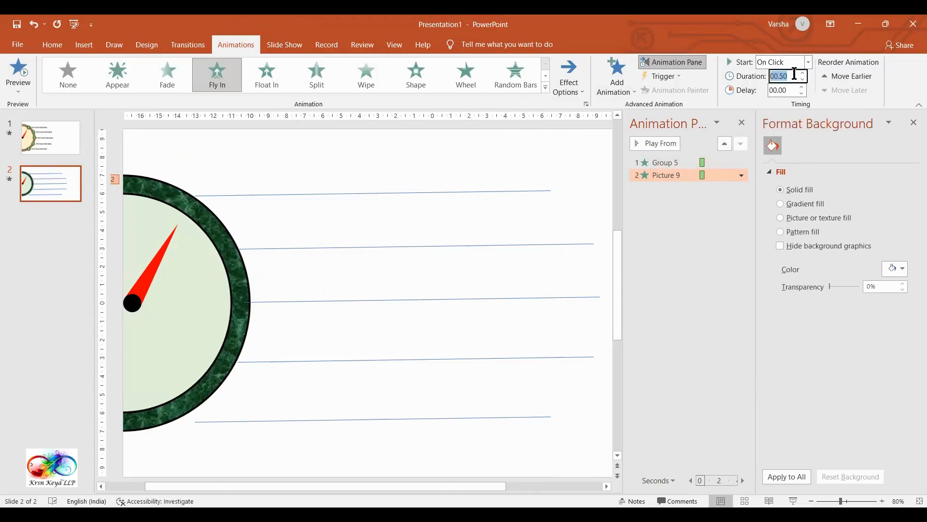
pyautogui.click(705, 247)
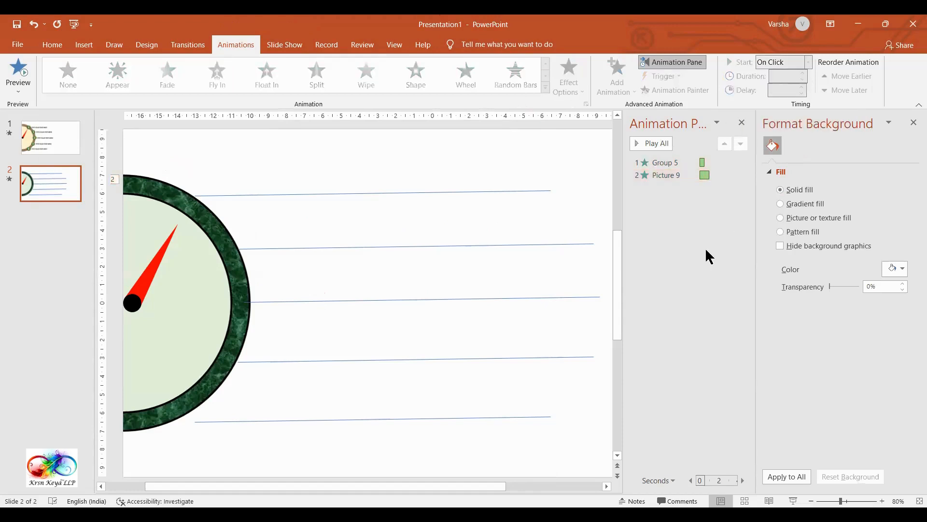
pyautogui.click(732, 174)
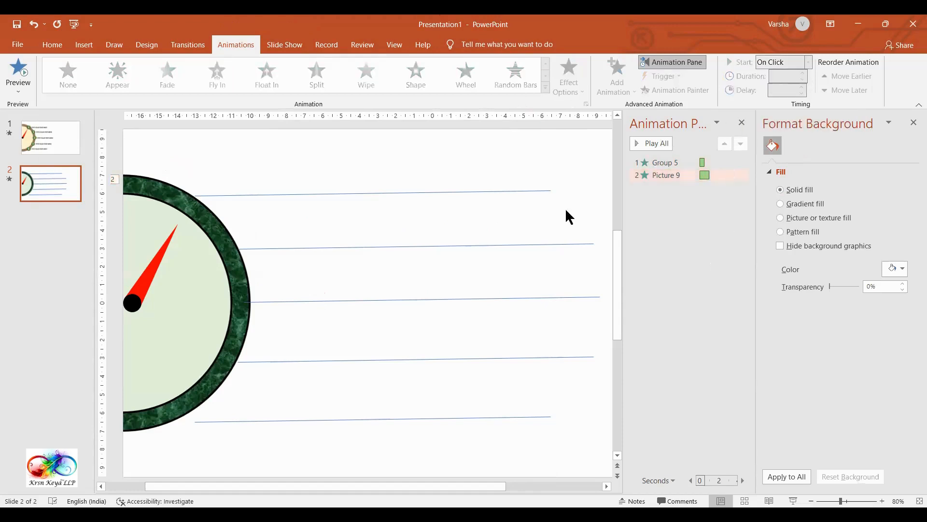
# Step: Move the dial picture's animation ahead of the needle's in the animation order
pyautogui.click(231, 295)
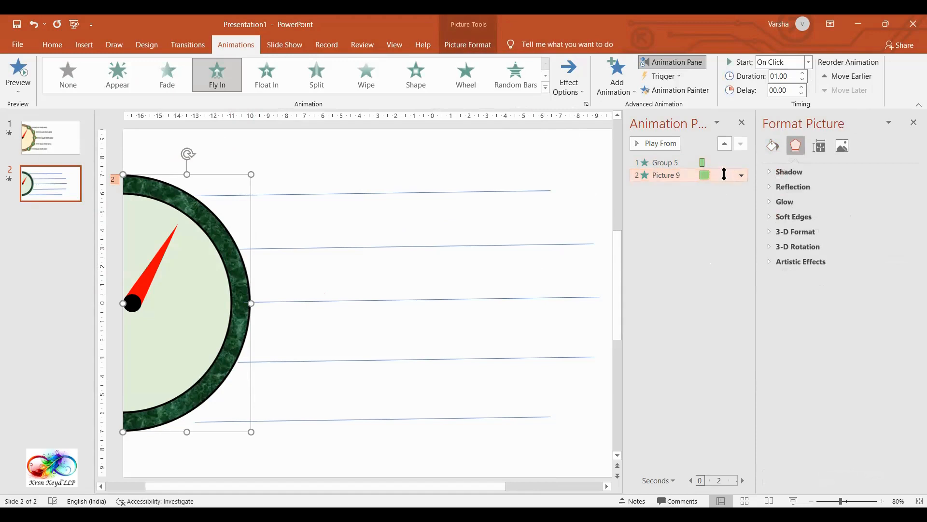
pyautogui.moveTo(728, 181); pyautogui.dragTo(723, 159)
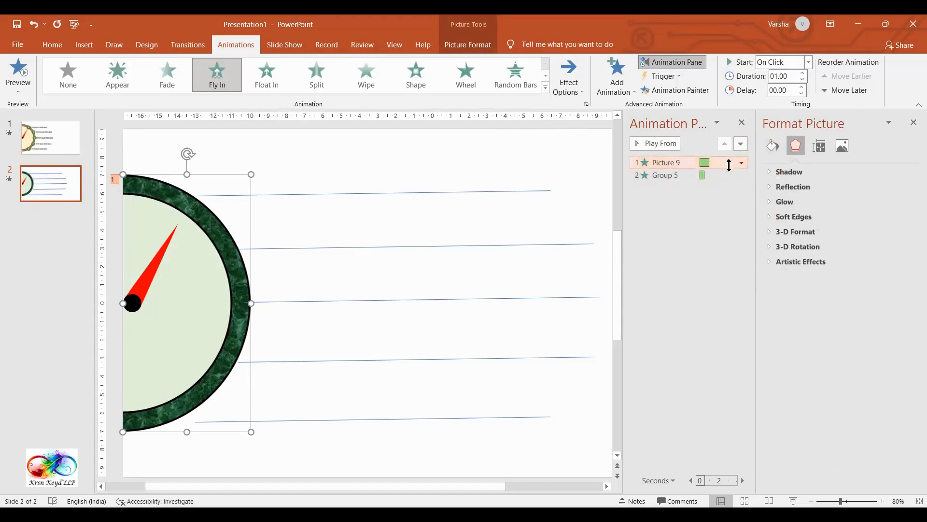
pyautogui.hotkey('ctrl', 'z')
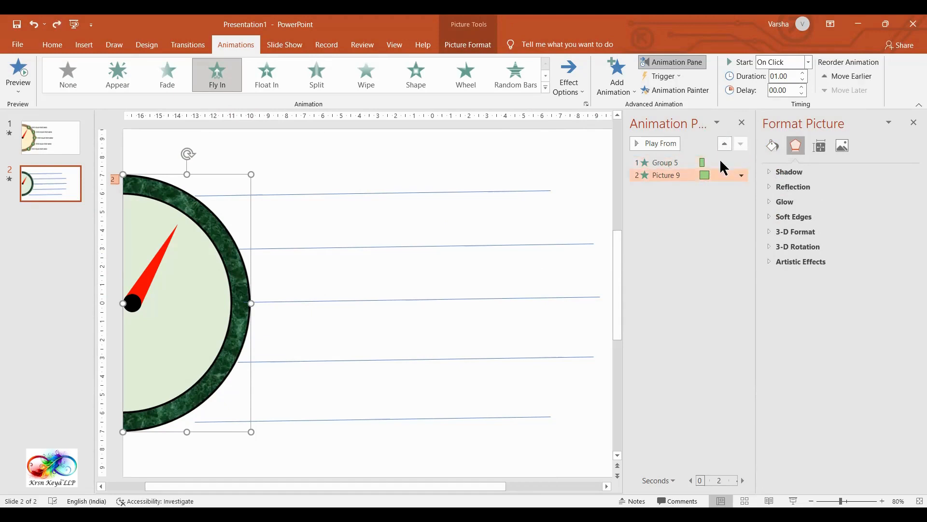
pyautogui.click(726, 143)
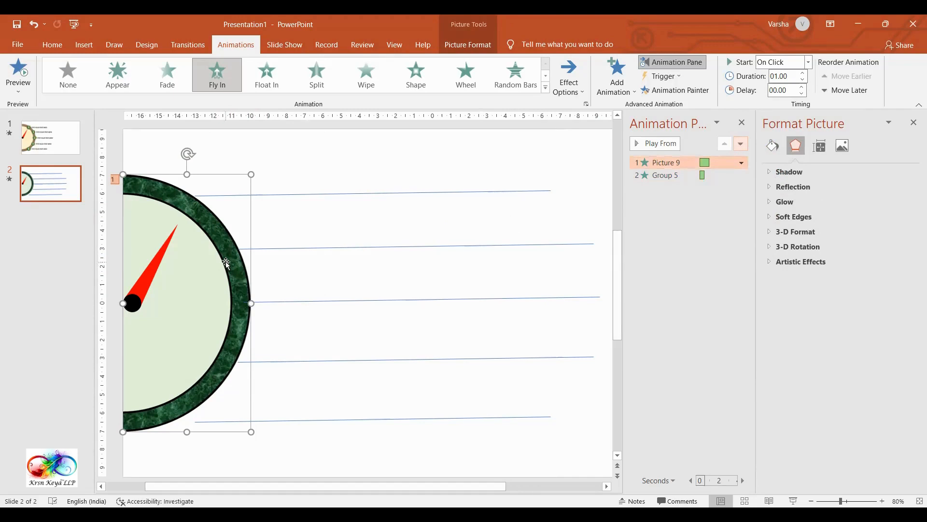
# Step: Make the needle's Wipe animation start After Previous with a duration of 1 second
pyautogui.click(162, 257)
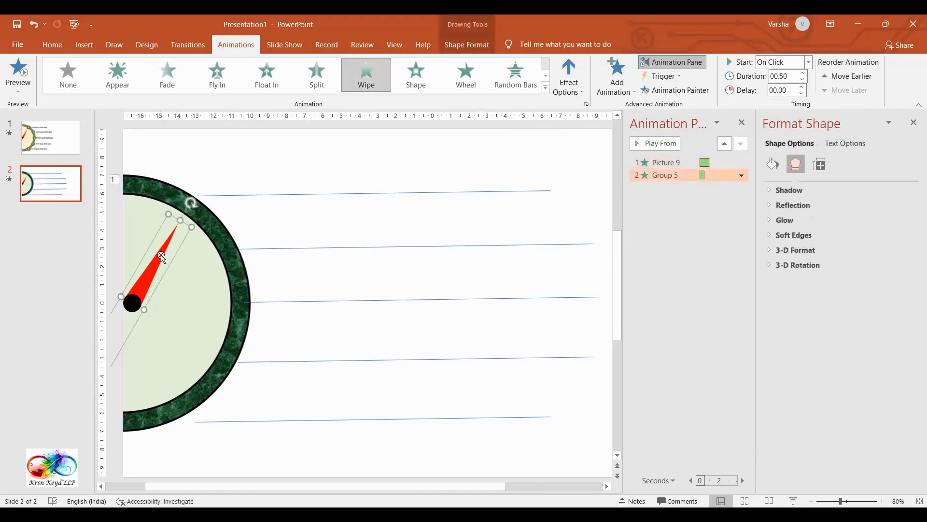
pyautogui.click(808, 62)
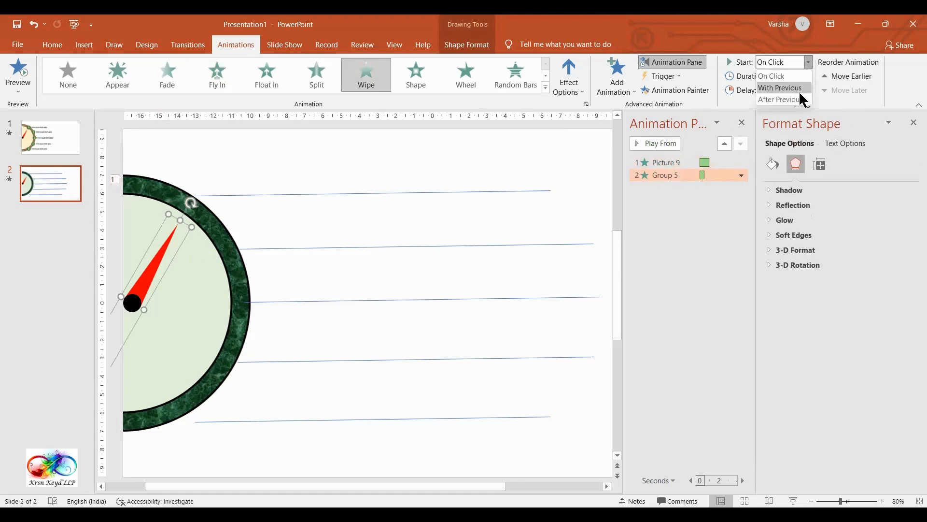
pyautogui.click(800, 100)
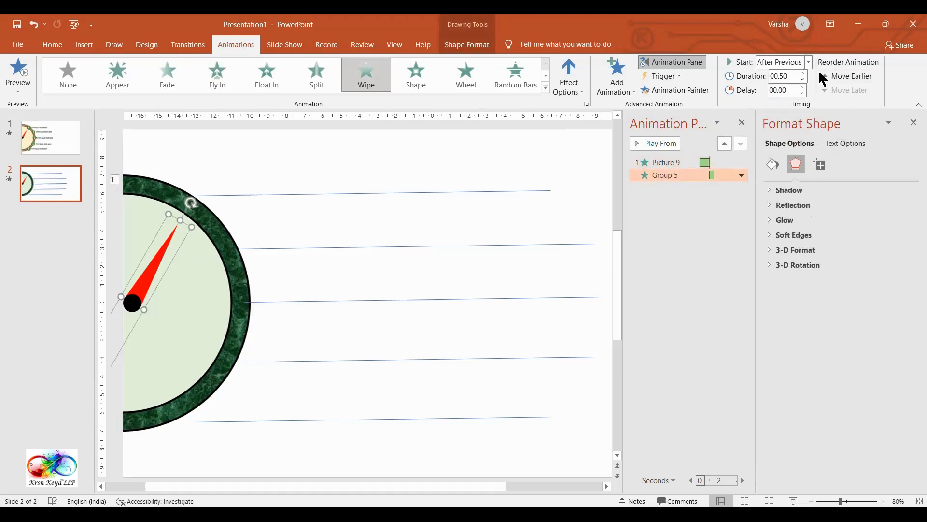
pyautogui.click(795, 75)
pyautogui.write('1')
pyautogui.click(708, 253)
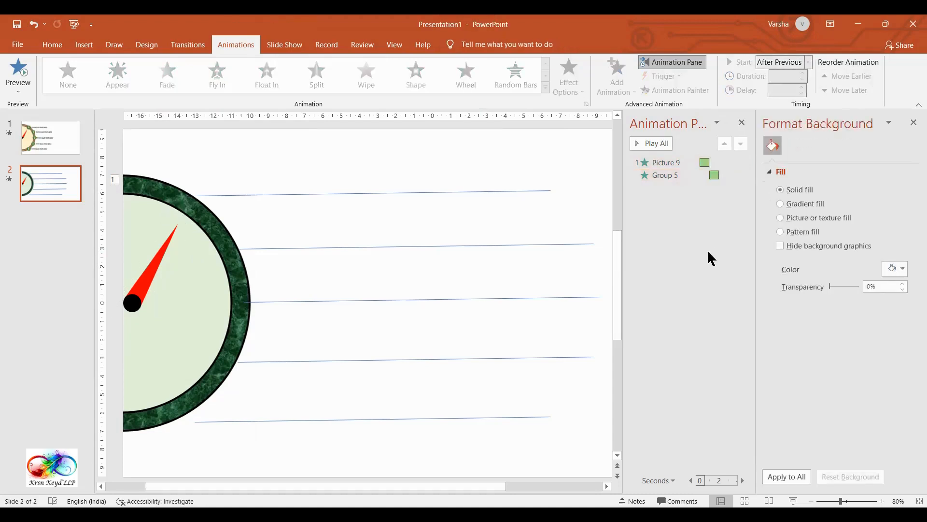
# Step: Try starting the needle's Wipe animation With Previous, and preview all the slide's animations
pyautogui.click(662, 148)
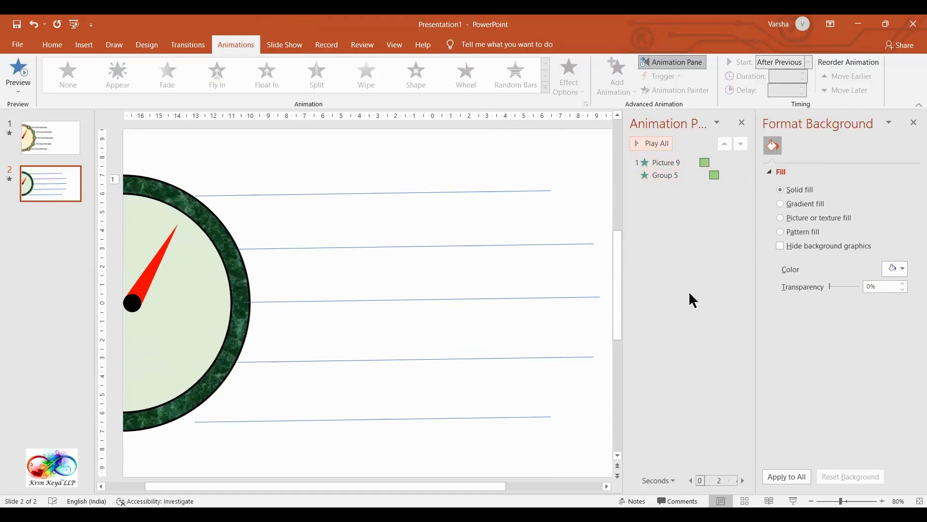
pyautogui.click(703, 175)
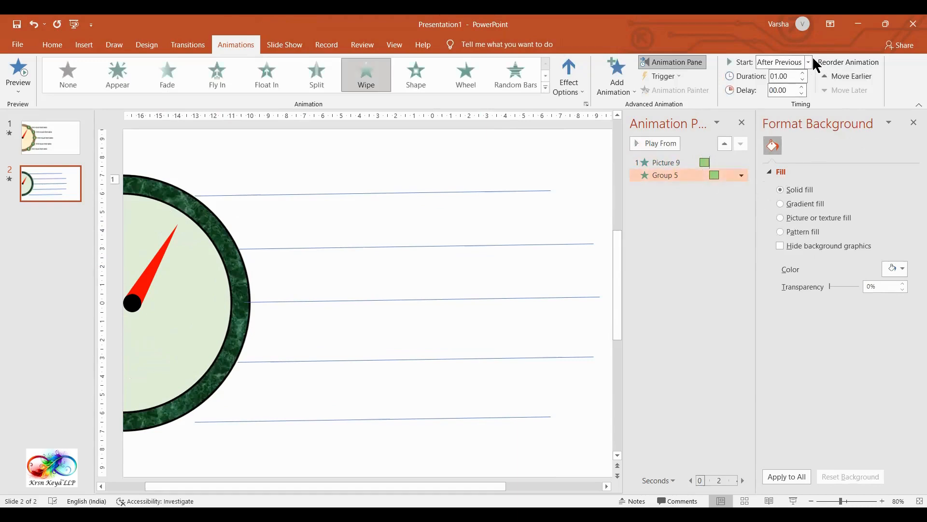
pyautogui.click(805, 62)
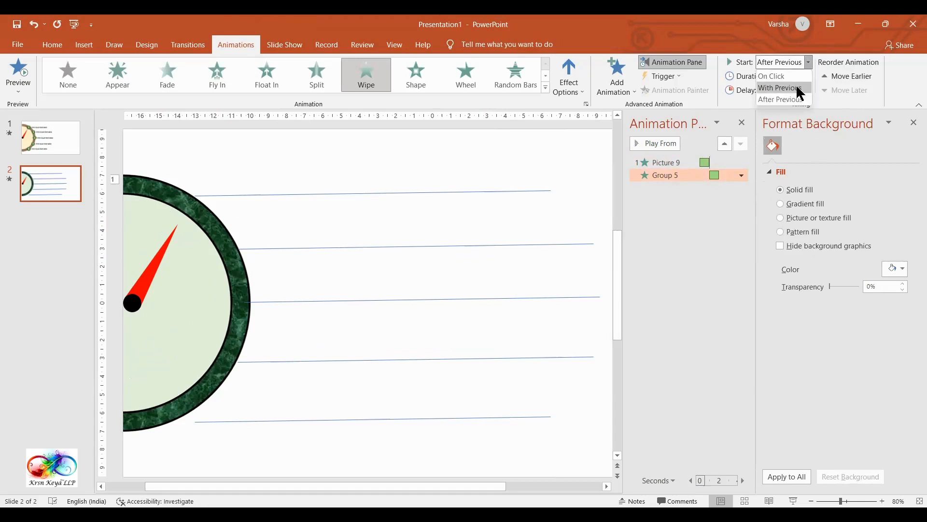
pyautogui.click(799, 88)
pyautogui.click(676, 277)
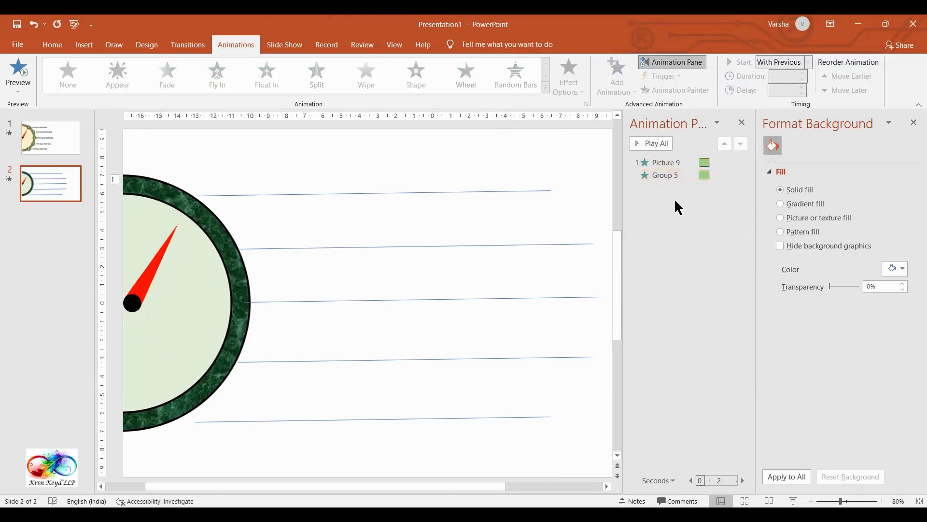
pyautogui.click(661, 144)
# Step: Set the needle's Wipe animation to start After Previous, and close the Format Background pane
pyautogui.click(694, 179)
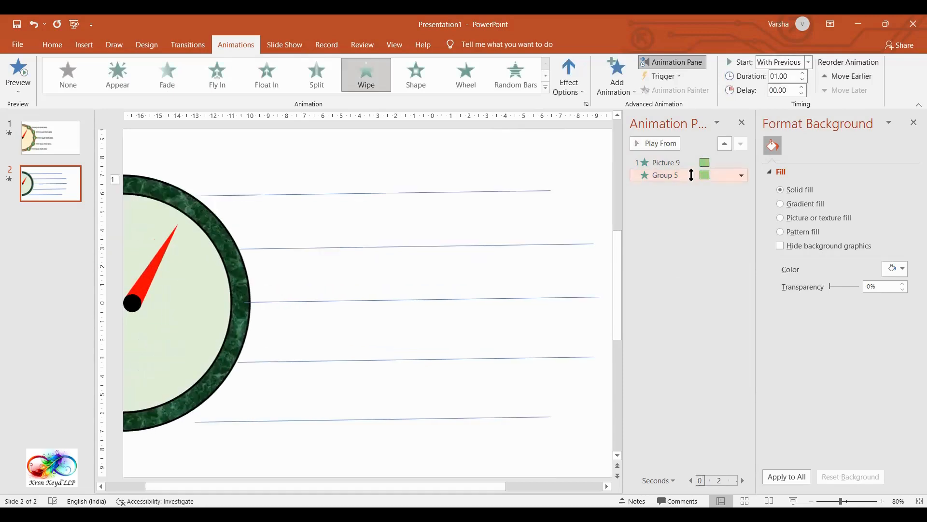
pyautogui.click(809, 62)
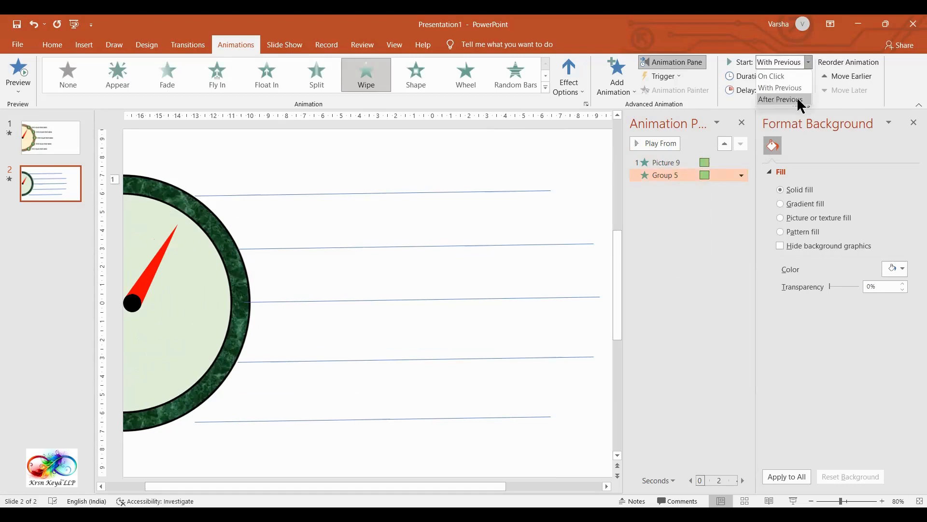
pyautogui.click(800, 100)
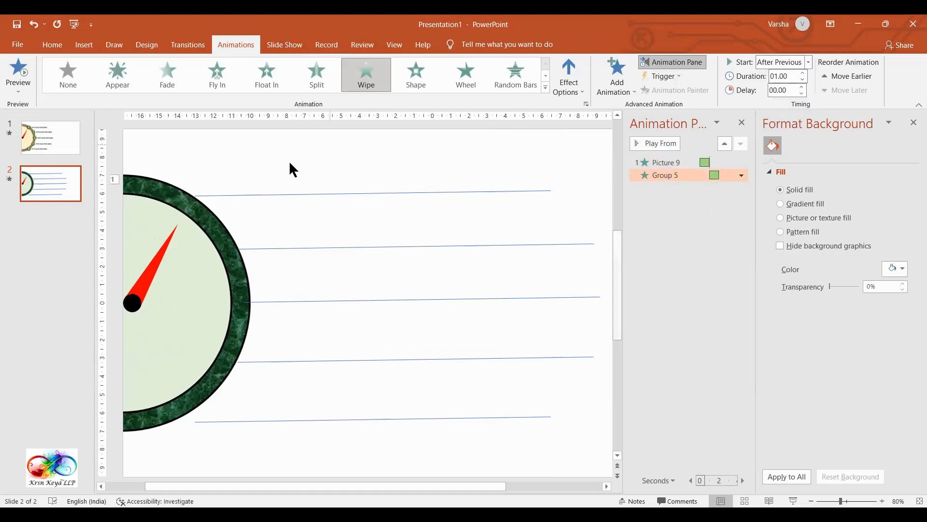
pyautogui.click(914, 122)
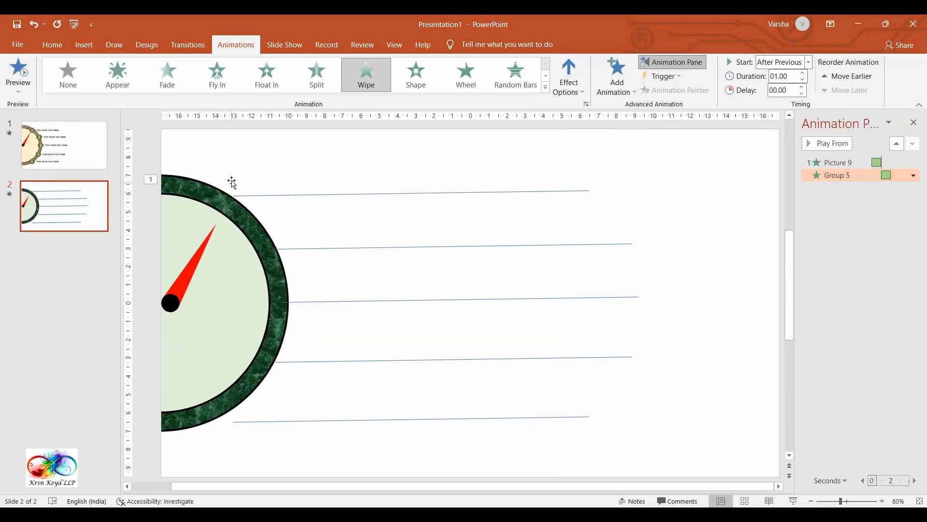
# Step: Examine the numbered circles and text labels in the finished example on slide 1, and return to slide 2
pyautogui.click(72, 160)
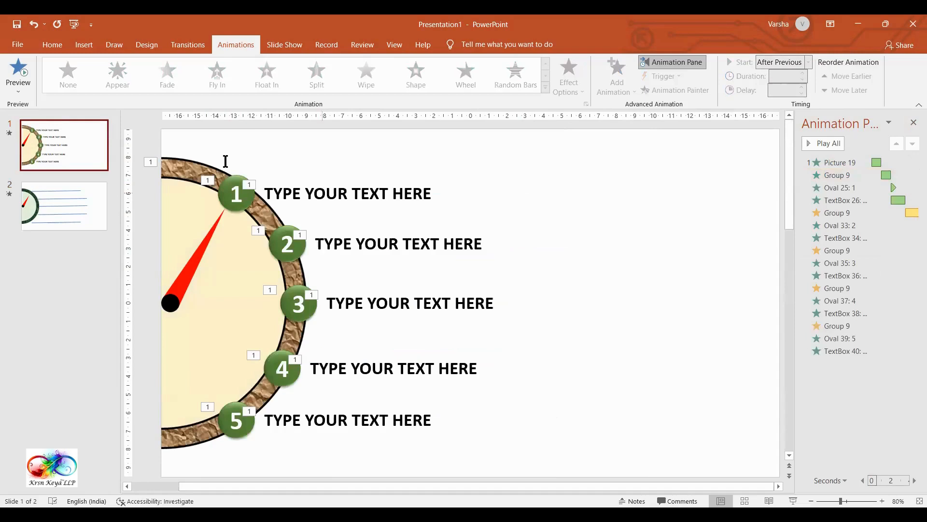
pyautogui.click(83, 153)
pyautogui.click(77, 197)
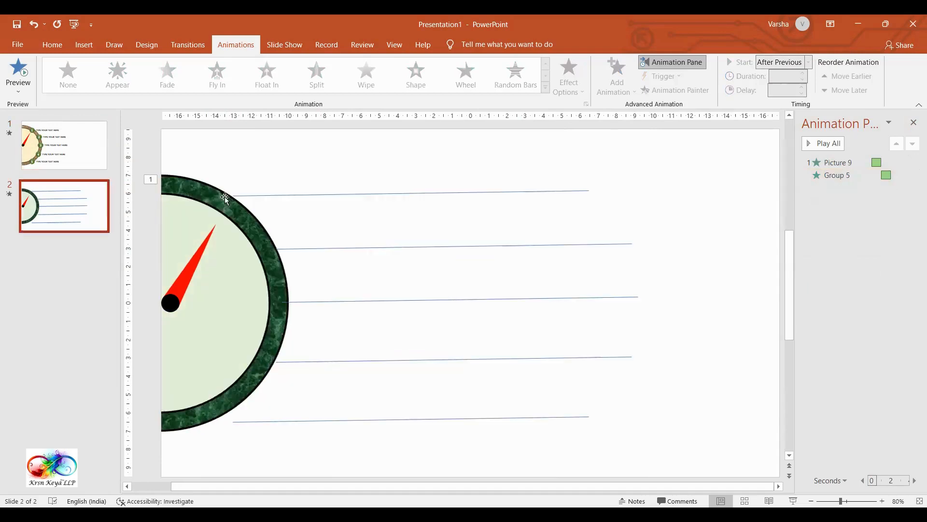
pyautogui.click(51, 46)
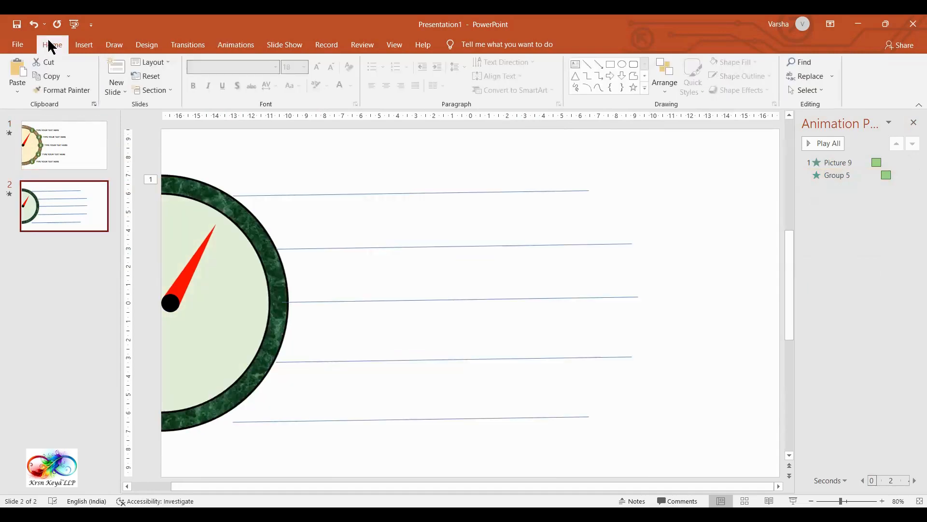